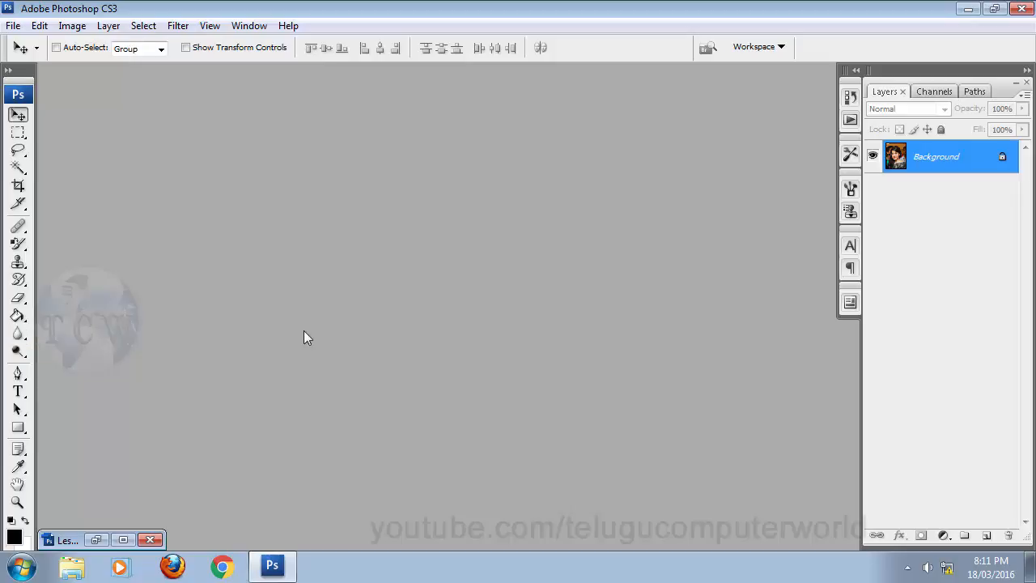
# Restore the minimized Lesson 8 photo and blur the woman's face and neck on a duplicate of the Background layer
pyautogui.click(18, 336)
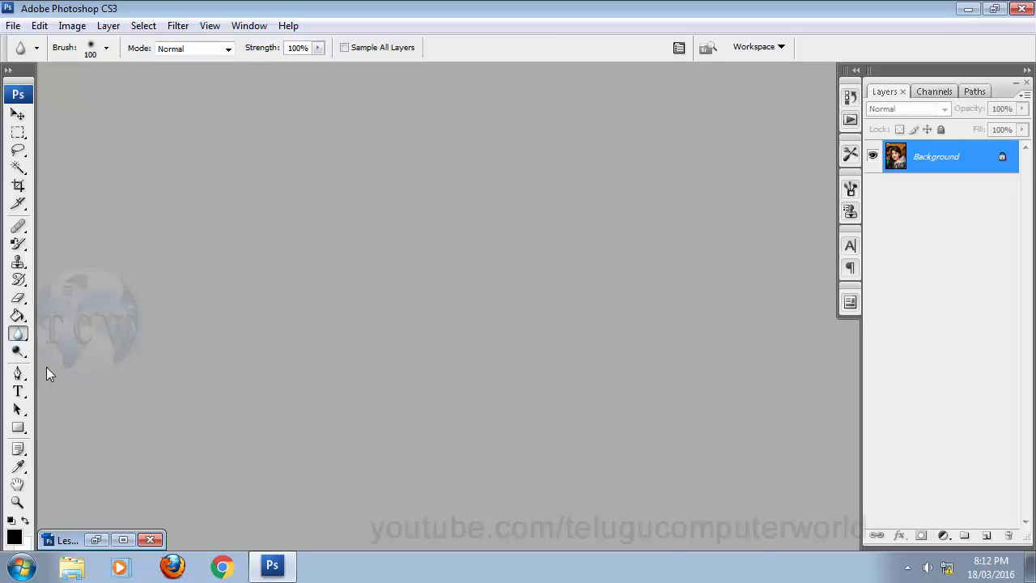
pyautogui.click(97, 538)
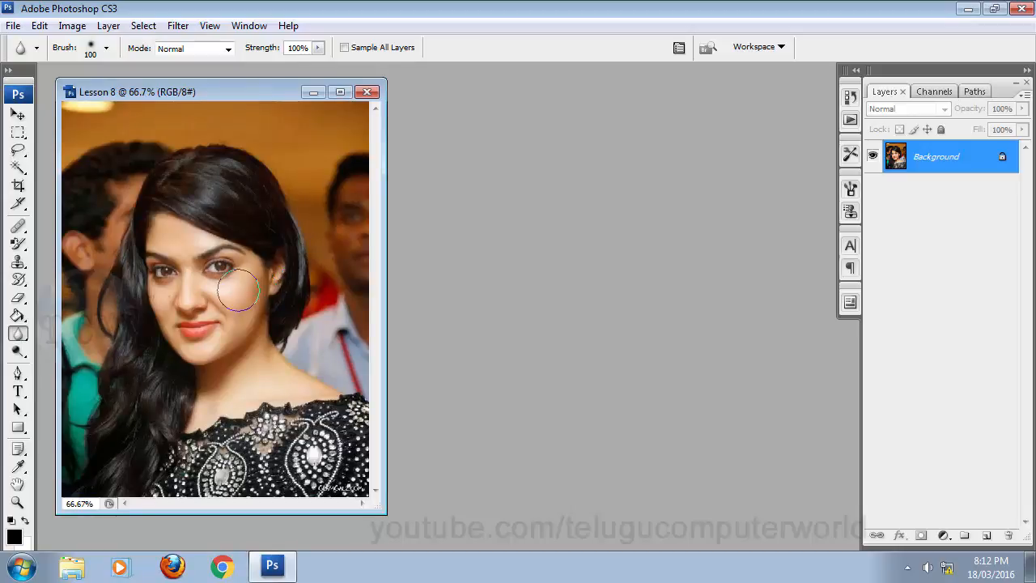
pyautogui.hotkey('ctrl', 'j')
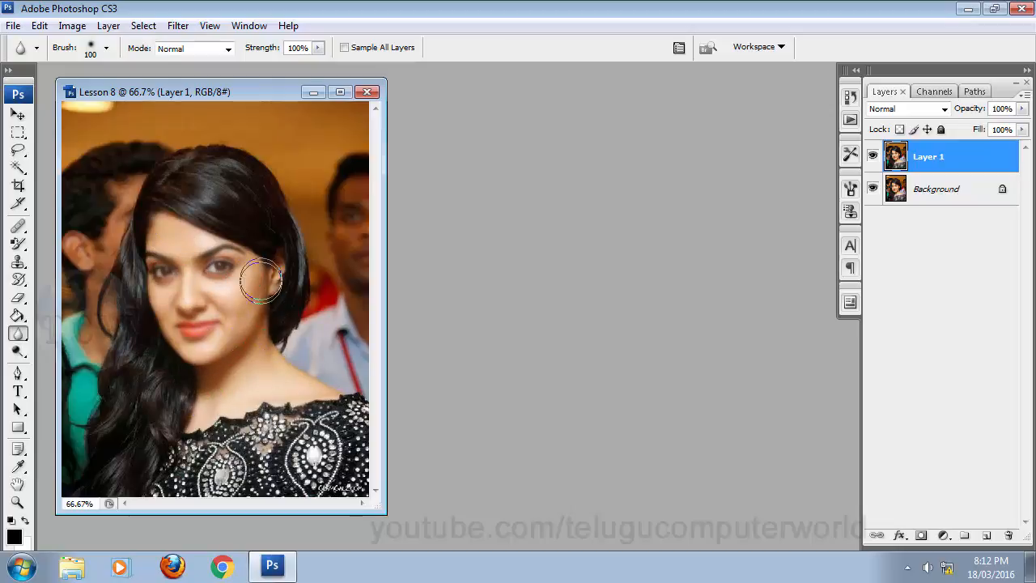
pyautogui.moveTo(197, 394); pyautogui.dragTo(194, 404)
# Replace the blurred Layer 1 with a fresh duplicate of the Background layer and maximize the document window
pyautogui.click(1004, 537)
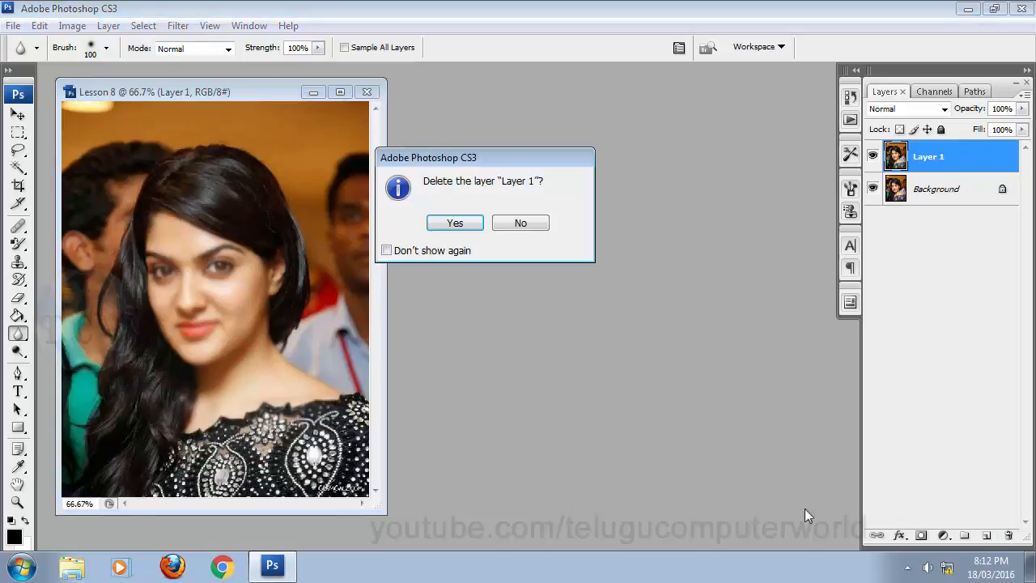
pyautogui.click(455, 224)
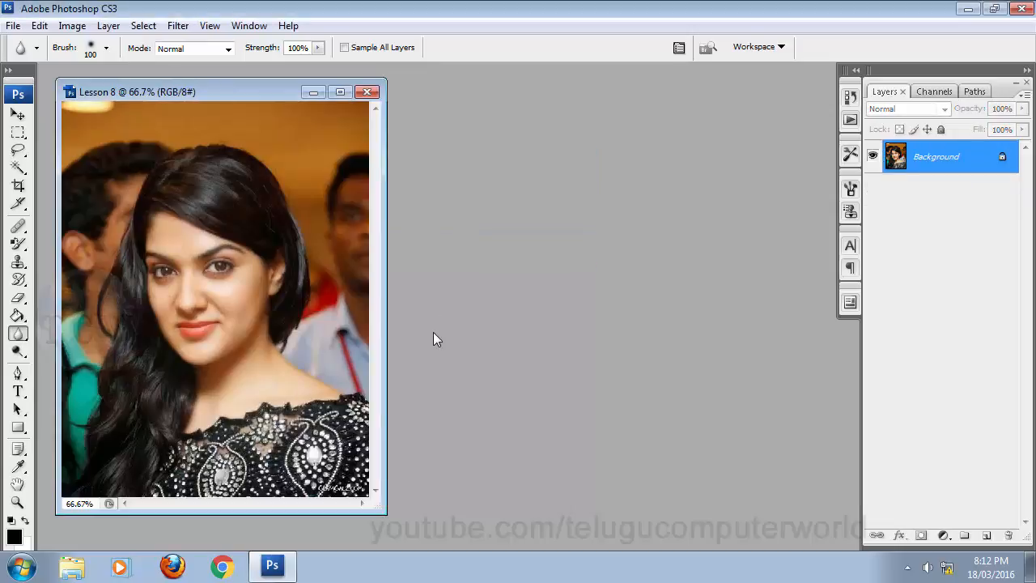
pyautogui.hotkey('ctrl', 'j')
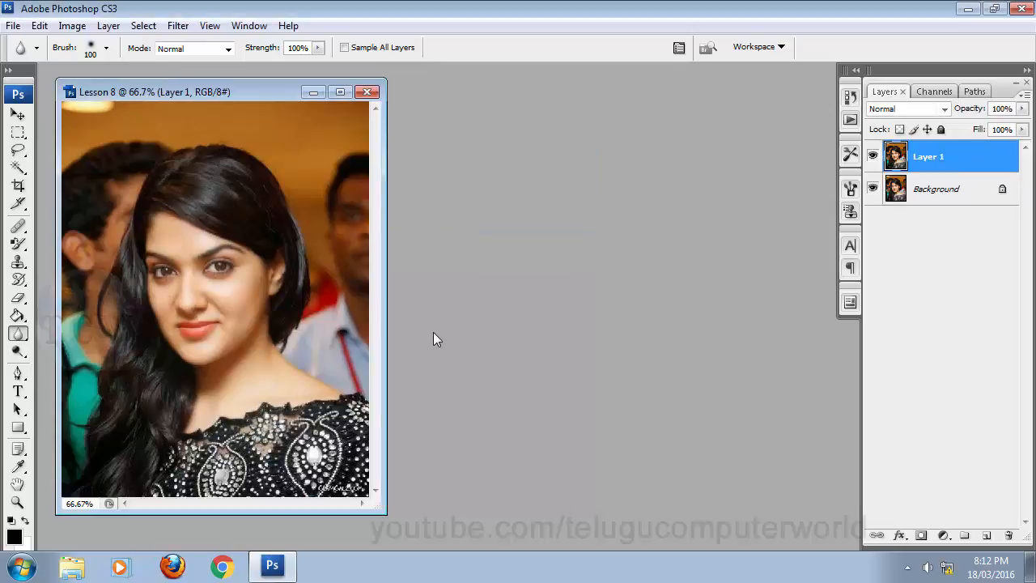
pyautogui.click(340, 91)
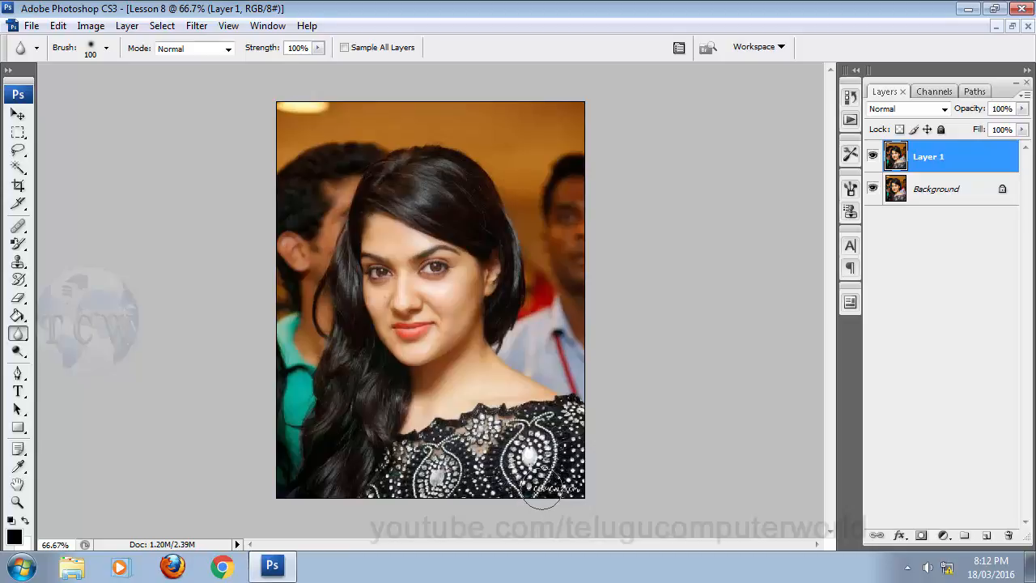
# Blur the signature at the photo's lower edge and the two men in the background with the 100-pixel brush at 100% strength
pyautogui.moveTo(542, 490)
pyautogui.mouseDown()
pyautogui.moveTo(586, 487)
pyautogui.moveTo(507, 481)
pyautogui.moveTo(587, 487)
pyautogui.moveTo(469, 484)
pyautogui.mouseUp()
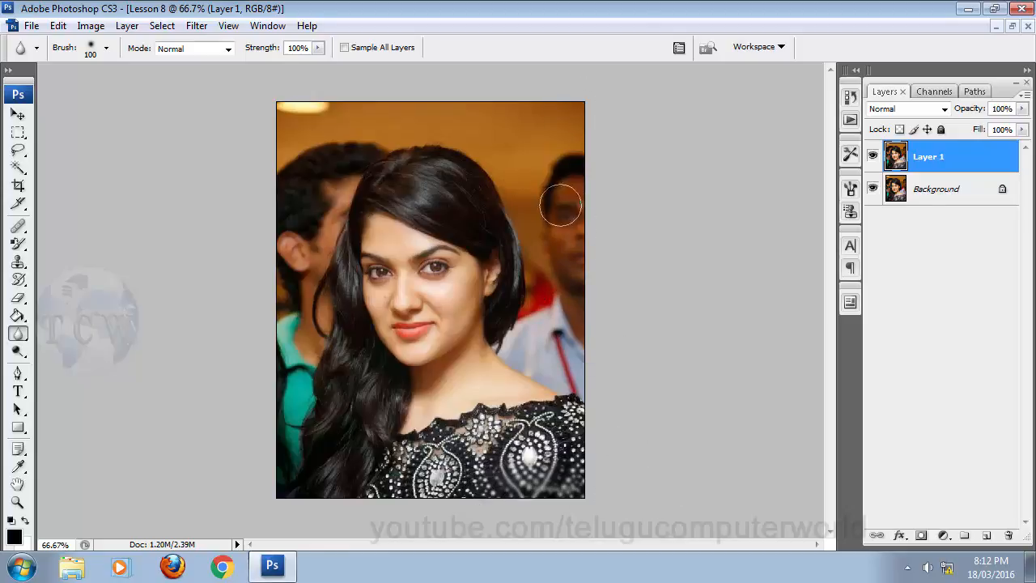
pyautogui.moveTo(560, 205)
pyautogui.mouseDown()
pyautogui.moveTo(545, 178)
pyautogui.moveTo(558, 143)
pyautogui.moveTo(580, 350)
pyautogui.moveTo(564, 141)
pyautogui.moveTo(571, 307)
pyautogui.moveTo(573, 114)
pyautogui.mouseUp()
pyautogui.moveTo(282, 136)
pyautogui.mouseDown()
pyautogui.moveTo(274, 294)
pyautogui.moveTo(307, 308)
pyautogui.moveTo(332, 122)
pyautogui.moveTo(307, 189)
pyautogui.mouseUp()
# Delete the blurred Layer 1 and duplicate the Background layer as Background copy
pyautogui.click(1009, 536)
pyautogui.click(455, 225)
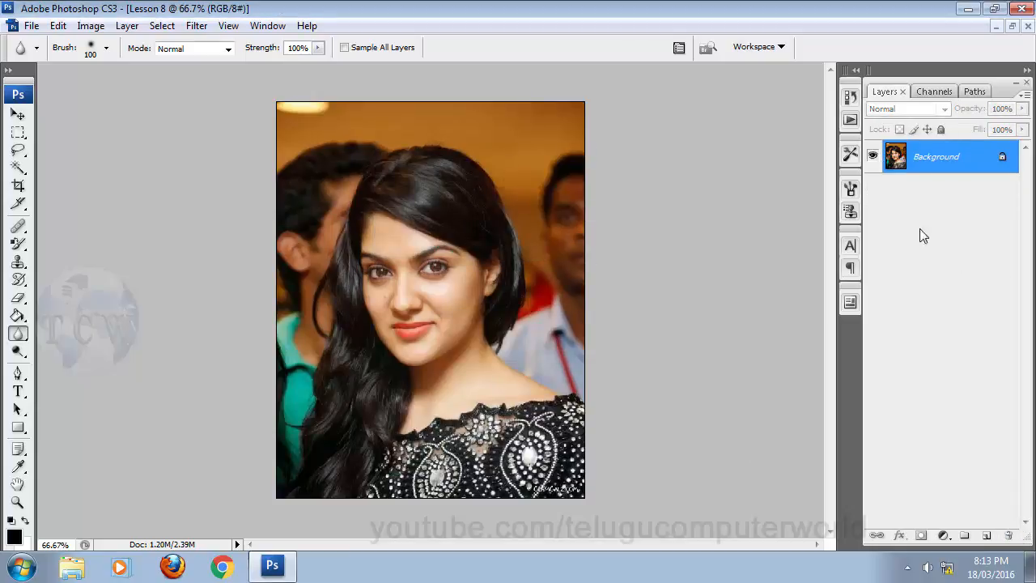
pyautogui.rightClick(934, 170)
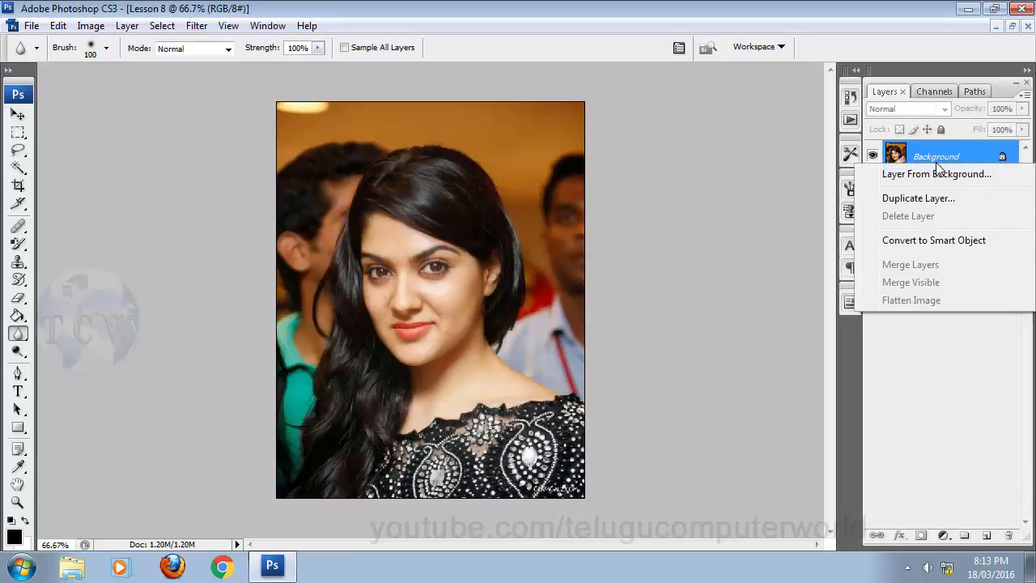
pyautogui.click(935, 200)
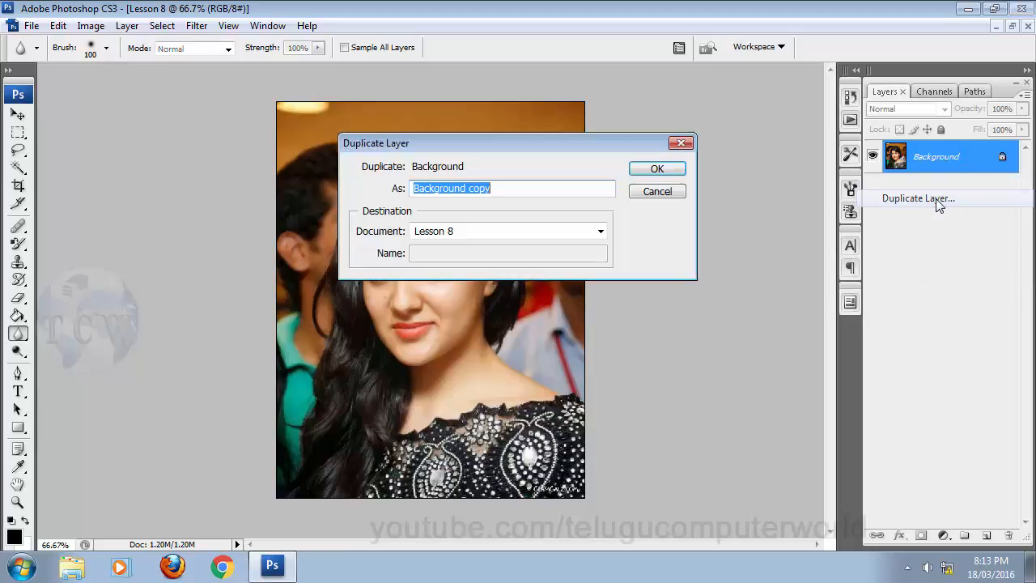
pyautogui.click(649, 175)
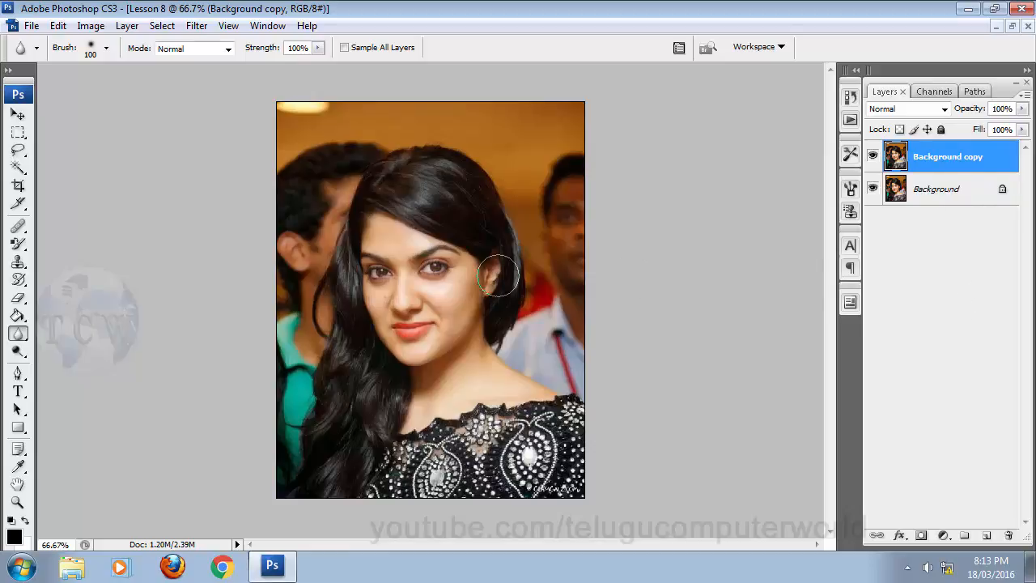
# Blur the signature and beaded fabric in the photo's lower right corner on the Background copy layer
pyautogui.moveTo(543, 477)
pyautogui.mouseDown()
pyautogui.moveTo(600, 493)
pyautogui.moveTo(472, 490)
pyautogui.moveTo(595, 486)
pyautogui.mouseUp()
pyautogui.moveTo(490, 480); pyautogui.dragTo(615, 485)
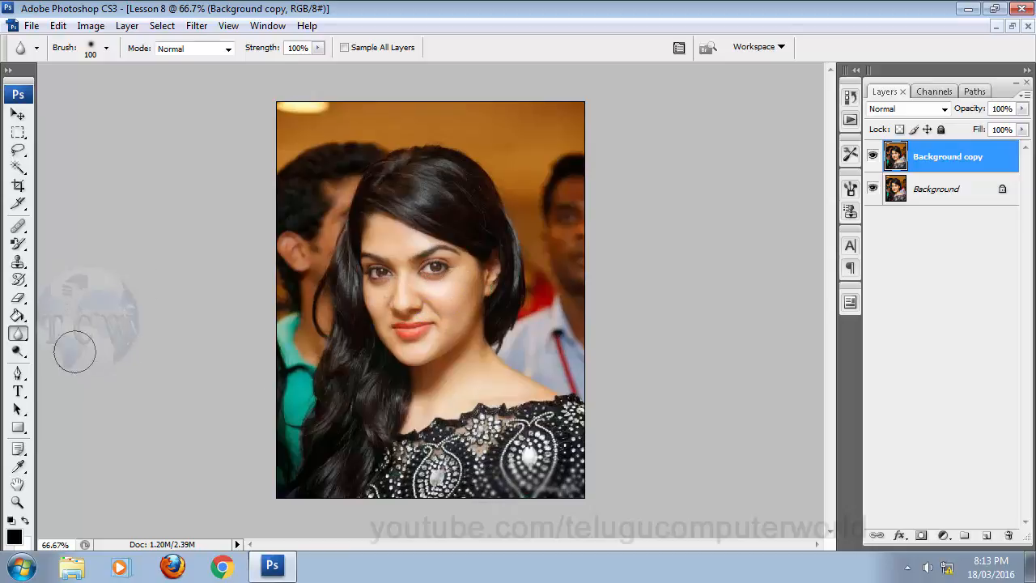
# Sharpen the woman's cheeks and chin repeatedly with the Sharpen tool, using a 50-pixel brush at 50% strength
pyautogui.click(19, 333)
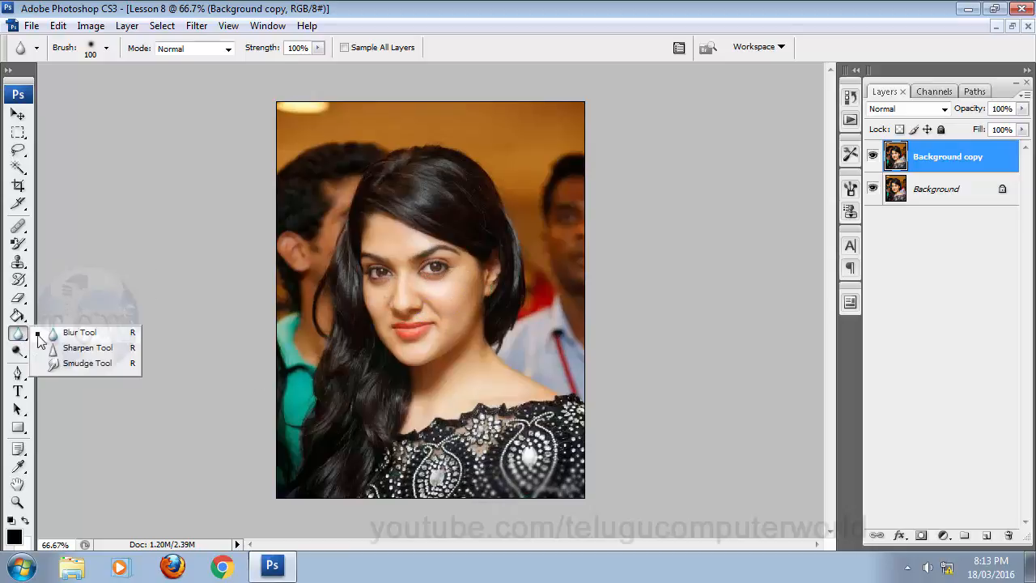
pyautogui.click(79, 350)
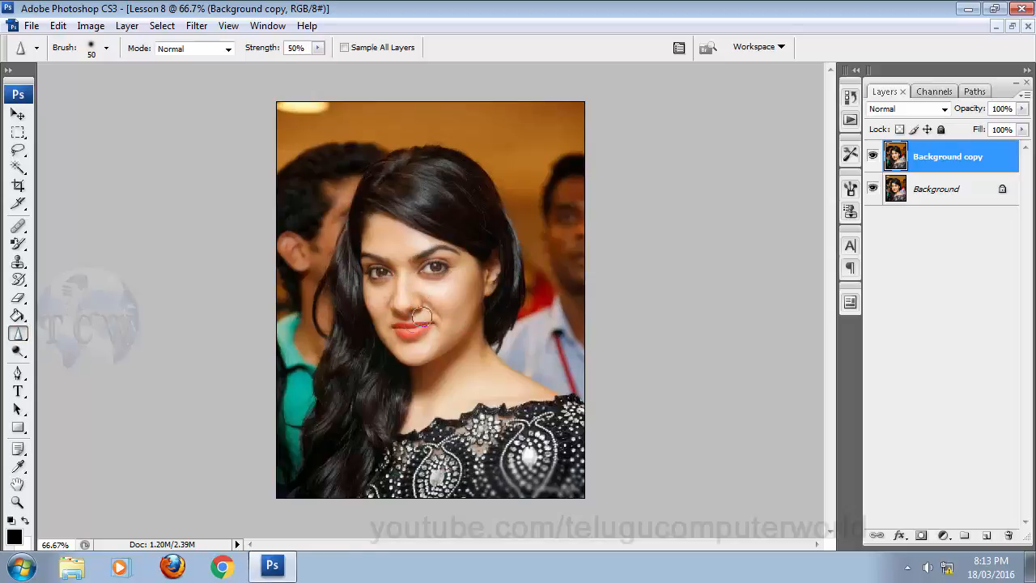
pyautogui.hotkey('ctrl', '+')
pyautogui.hotkey('ctrl', '+')
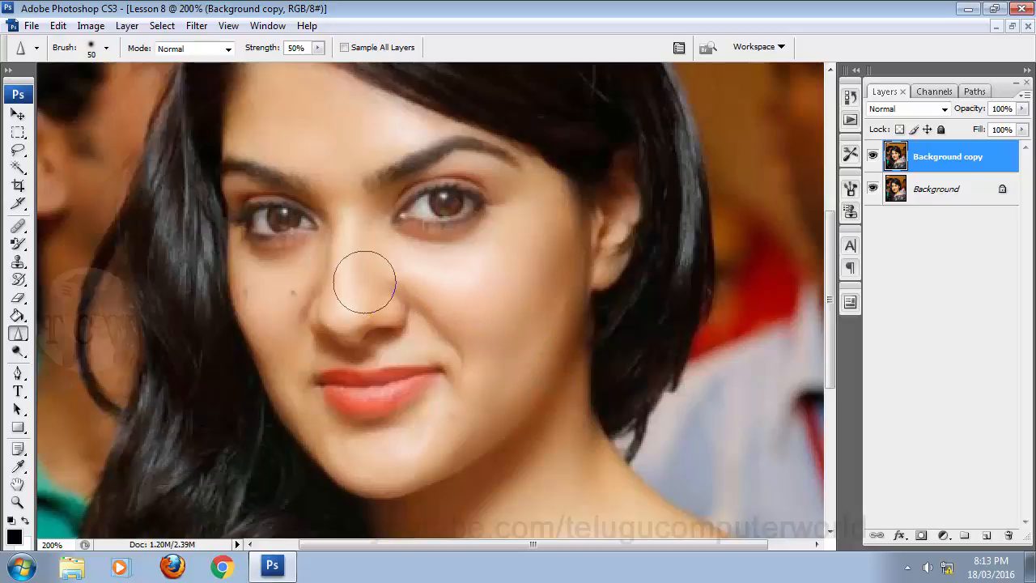
pyautogui.moveTo(364, 283)
pyautogui.mouseDown()
pyautogui.moveTo(531, 285)
pyautogui.moveTo(450, 283)
pyautogui.moveTo(510, 284)
pyautogui.moveTo(494, 310)
pyautogui.moveTo(432, 297)
pyautogui.moveTo(445, 282)
pyautogui.moveTo(497, 277)
pyautogui.moveTo(493, 288)
pyautogui.moveTo(432, 274)
pyautogui.moveTo(508, 294)
pyautogui.moveTo(483, 296)
pyautogui.moveTo(496, 292)
pyautogui.moveTo(463, 321)
pyautogui.moveTo(481, 314)
pyautogui.moveTo(513, 244)
pyautogui.moveTo(555, 230)
pyautogui.moveTo(510, 290)
pyautogui.moveTo(505, 262)
pyautogui.moveTo(539, 211)
pyautogui.moveTo(531, 206)
pyautogui.moveTo(514, 279)
pyautogui.moveTo(491, 305)
pyautogui.moveTo(468, 279)
pyautogui.moveTo(455, 340)
pyautogui.moveTo(531, 276)
pyautogui.moveTo(481, 387)
pyautogui.moveTo(556, 245)
pyautogui.moveTo(476, 372)
pyautogui.moveTo(511, 394)
pyautogui.moveTo(572, 245)
pyautogui.moveTo(492, 407)
pyautogui.moveTo(452, 444)
pyautogui.moveTo(469, 345)
pyautogui.moveTo(423, 411)
pyautogui.moveTo(459, 348)
pyautogui.moveTo(445, 326)
pyautogui.moveTo(427, 336)
pyautogui.moveTo(422, 328)
pyautogui.moveTo(441, 344)
pyautogui.moveTo(526, 295)
pyautogui.moveTo(473, 279)
pyautogui.moveTo(470, 267)
pyautogui.moveTo(514, 255)
pyautogui.moveTo(417, 263)
pyautogui.moveTo(534, 271)
pyautogui.moveTo(568, 240)
pyautogui.moveTo(510, 421)
pyautogui.moveTo(572, 267)
pyautogui.moveTo(552, 299)
pyautogui.moveTo(536, 219)
pyautogui.moveTo(552, 198)
pyautogui.moveTo(514, 229)
pyautogui.moveTo(531, 200)
pyautogui.moveTo(514, 226)
pyautogui.mouseUp()
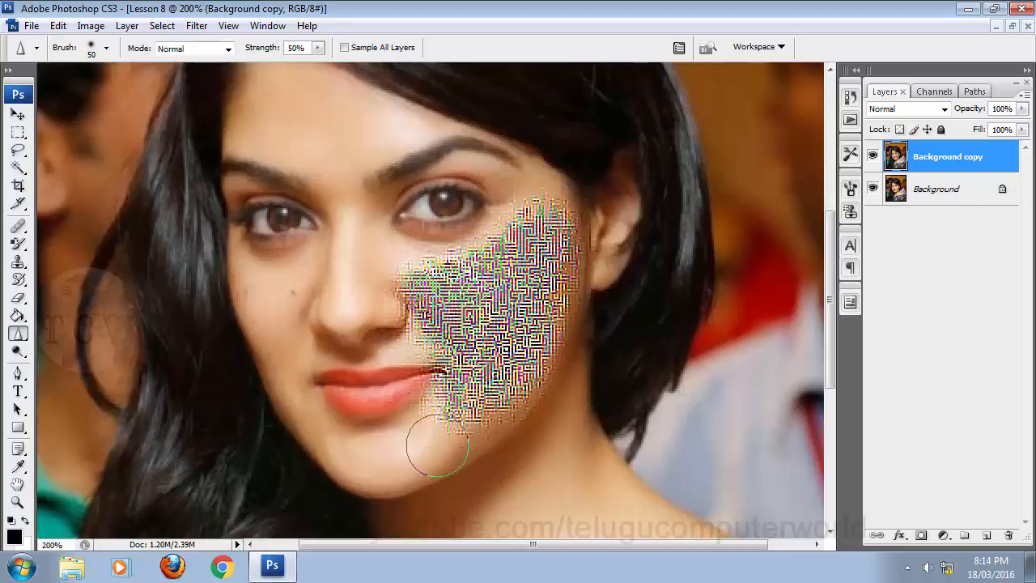
pyautogui.moveTo(437, 445)
pyautogui.mouseDown()
pyautogui.moveTo(389, 468)
pyautogui.moveTo(464, 442)
pyautogui.moveTo(424, 434)
pyautogui.moveTo(386, 466)
pyautogui.moveTo(437, 442)
pyautogui.moveTo(373, 458)
pyautogui.moveTo(389, 450)
pyautogui.moveTo(345, 452)
pyautogui.moveTo(368, 462)
pyautogui.moveTo(429, 446)
pyautogui.moveTo(326, 442)
pyautogui.moveTo(364, 440)
pyautogui.moveTo(330, 438)
pyautogui.moveTo(391, 462)
pyautogui.moveTo(304, 423)
pyautogui.moveTo(329, 477)
pyautogui.moveTo(275, 395)
pyautogui.moveTo(331, 459)
pyautogui.moveTo(304, 412)
pyautogui.moveTo(331, 448)
pyautogui.moveTo(292, 357)
pyautogui.moveTo(334, 462)
pyautogui.moveTo(290, 390)
pyautogui.moveTo(363, 452)
pyautogui.mouseUp()
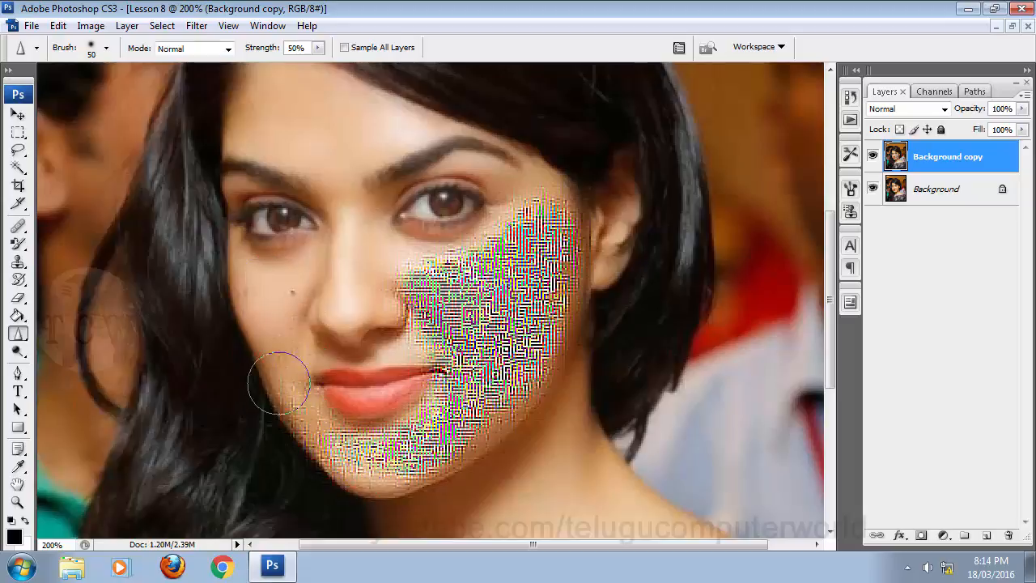
pyautogui.moveTo(278, 383)
pyautogui.mouseDown()
pyautogui.moveTo(275, 288)
pyautogui.moveTo(260, 294)
pyautogui.moveTo(286, 372)
pyautogui.moveTo(336, 238)
pyautogui.moveTo(264, 287)
pyautogui.moveTo(309, 271)
pyautogui.moveTo(254, 297)
pyautogui.moveTo(311, 265)
pyautogui.moveTo(247, 269)
pyautogui.moveTo(265, 365)
pyautogui.moveTo(283, 356)
pyautogui.moveTo(326, 249)
pyautogui.mouseUp()
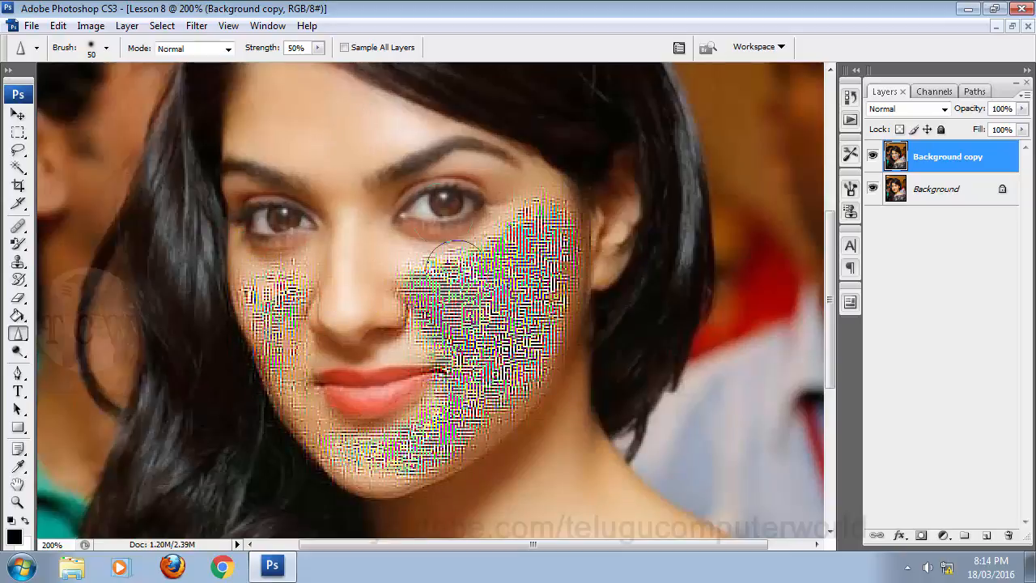
# Reduce the Sharpen brush to 35 pixels and sharpen the skin between the nose and upper lip
pyautogui.moveTo(430, 283); pyautogui.dragTo(478, 370)
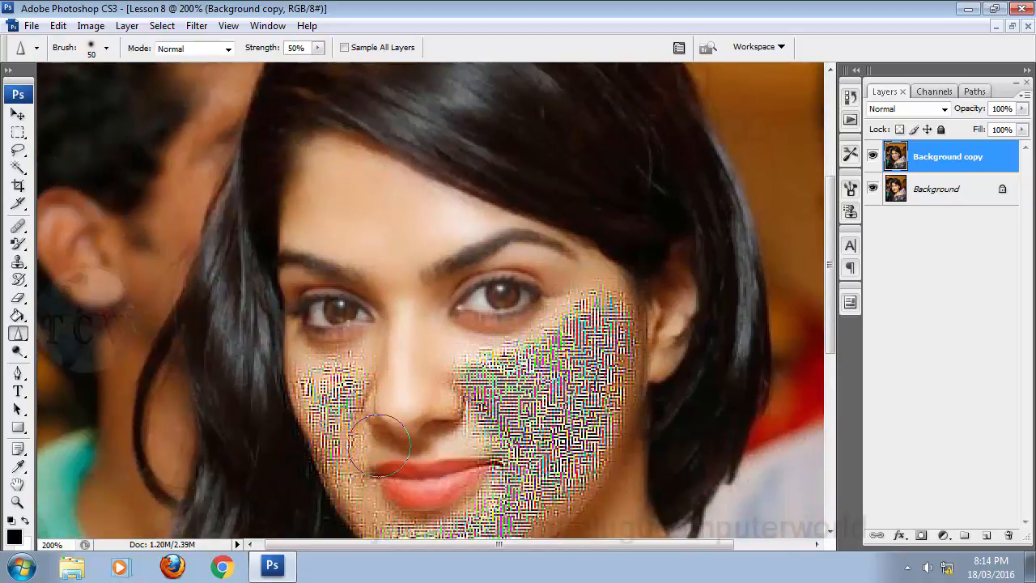
pyautogui.press('[')
pyautogui.press('[')
pyautogui.moveTo(418, 451)
pyautogui.mouseDown()
pyautogui.moveTo(491, 460)
pyautogui.moveTo(429, 440)
pyautogui.moveTo(476, 435)
pyautogui.mouseUp()
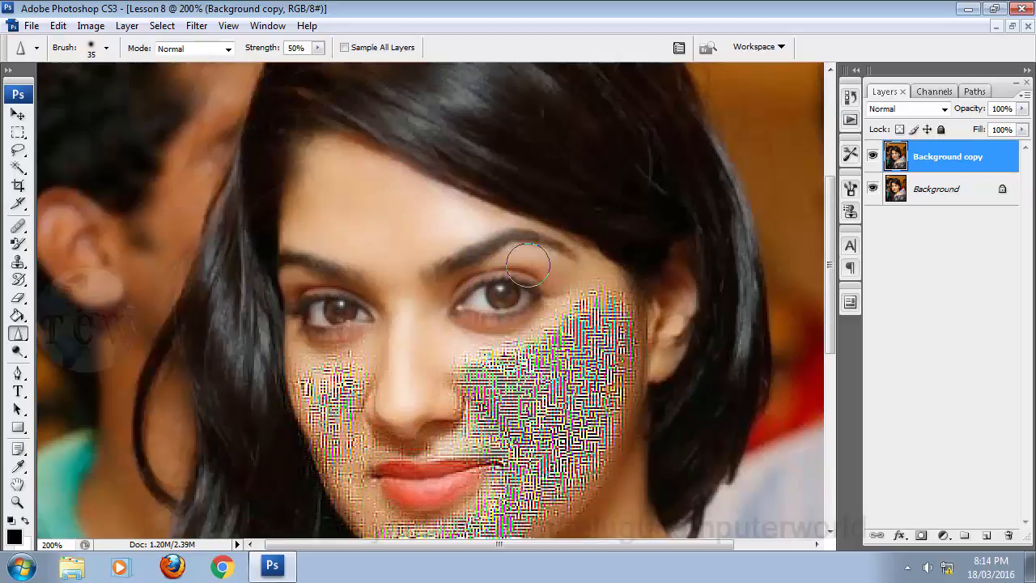
# Blur the woman's forehead with the Blur tool, using the 100-pixel brush at 100% strength
pyautogui.click(21, 336)
pyautogui.click(78, 332)
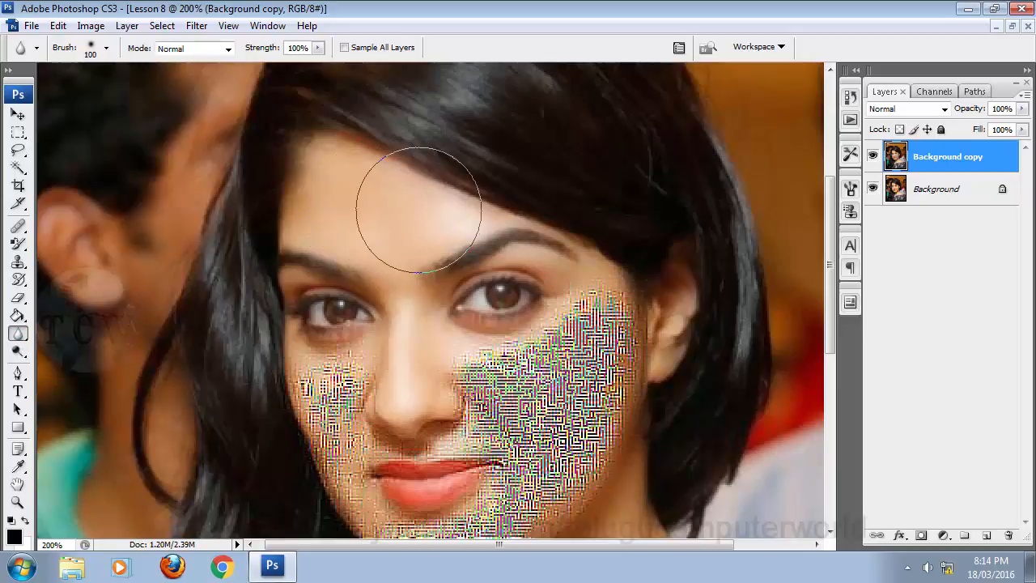
pyautogui.moveTo(464, 215)
pyautogui.mouseDown()
pyautogui.moveTo(362, 202)
pyautogui.moveTo(448, 216)
pyautogui.moveTo(425, 221)
pyautogui.moveTo(486, 217)
pyautogui.mouseUp()
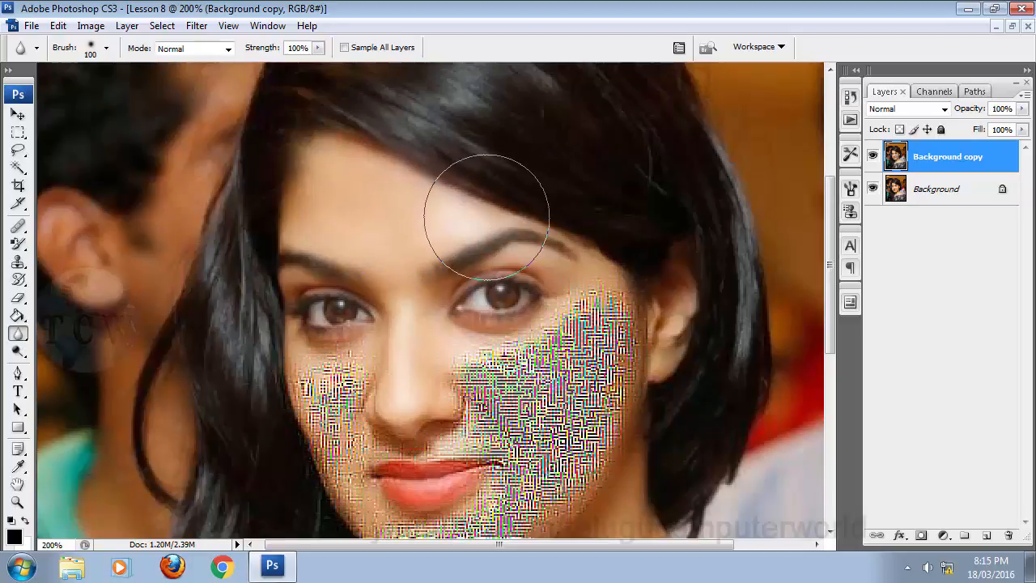
# Switch back to the Sharpen tool and examine the sharpened face at 100% magnification
pyautogui.click(18, 332)
pyautogui.click(85, 348)
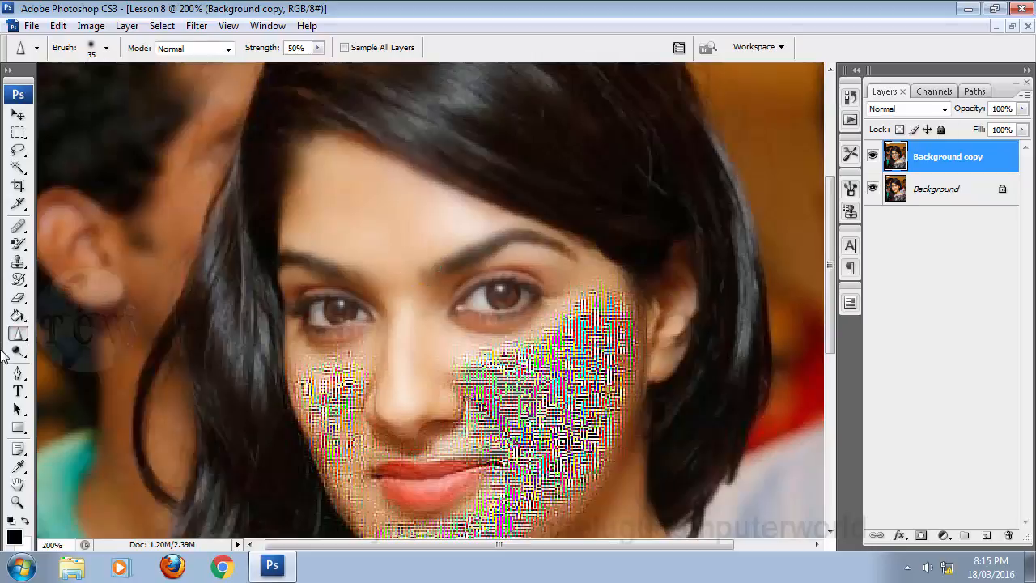
pyautogui.moveTo(475, 405); pyautogui.dragTo(479, 259)
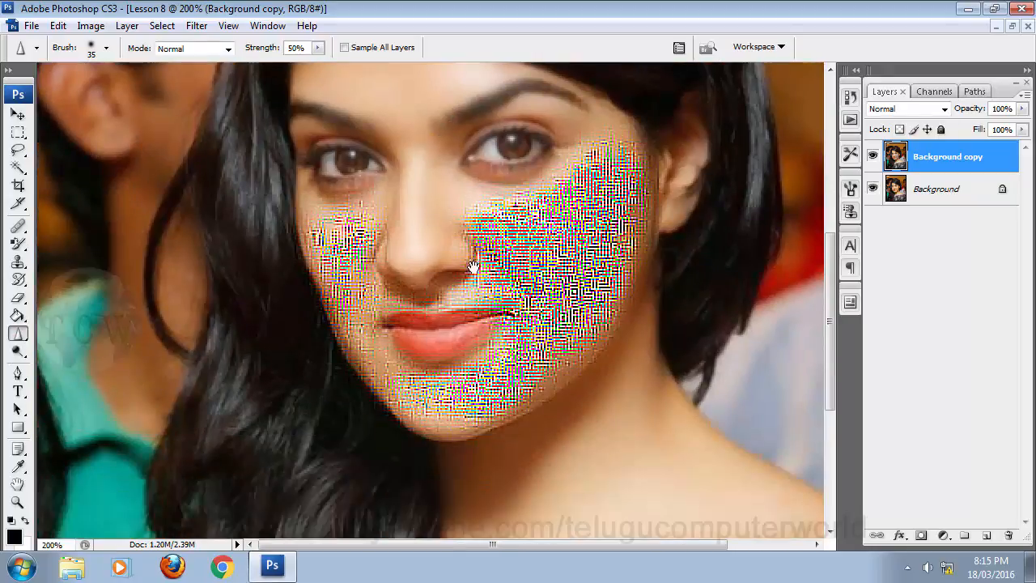
pyautogui.hotkey('ctrl', '-')
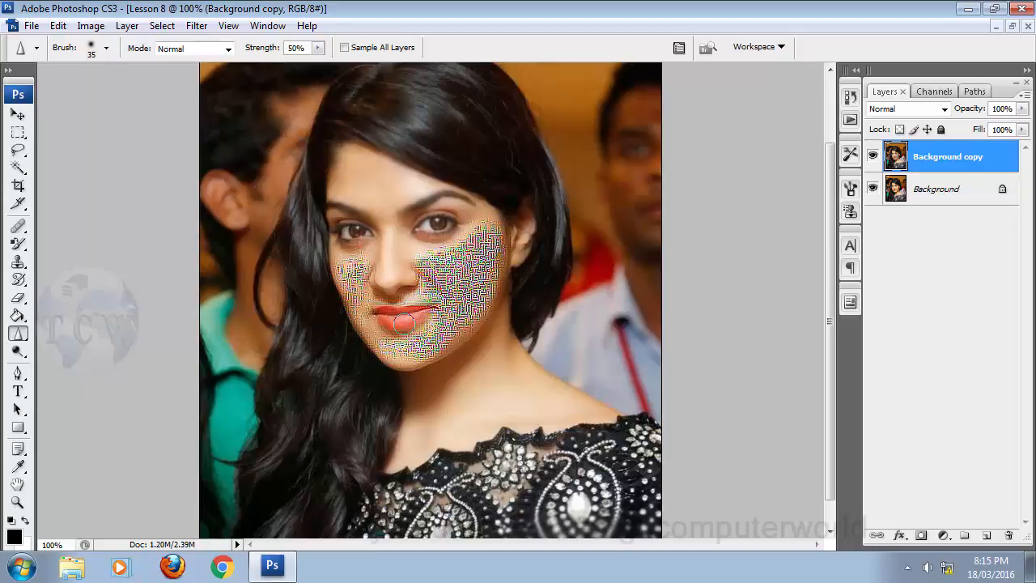
# Delete the sharpened Background copy layer and duplicate the untouched Background layer again as Background copy
pyautogui.click(1011, 536)
pyautogui.click(455, 222)
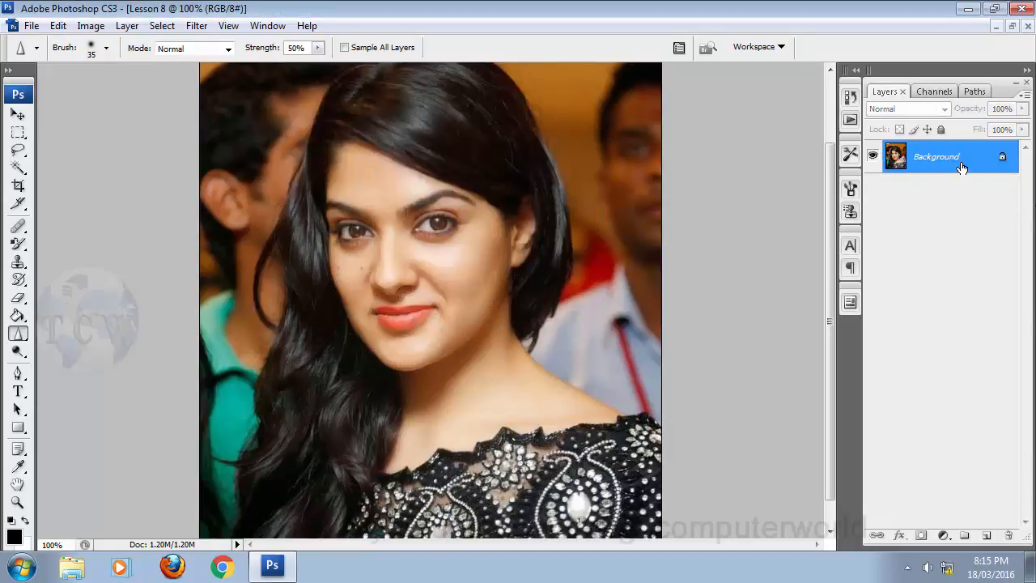
pyautogui.rightClick(961, 167)
pyautogui.click(919, 201)
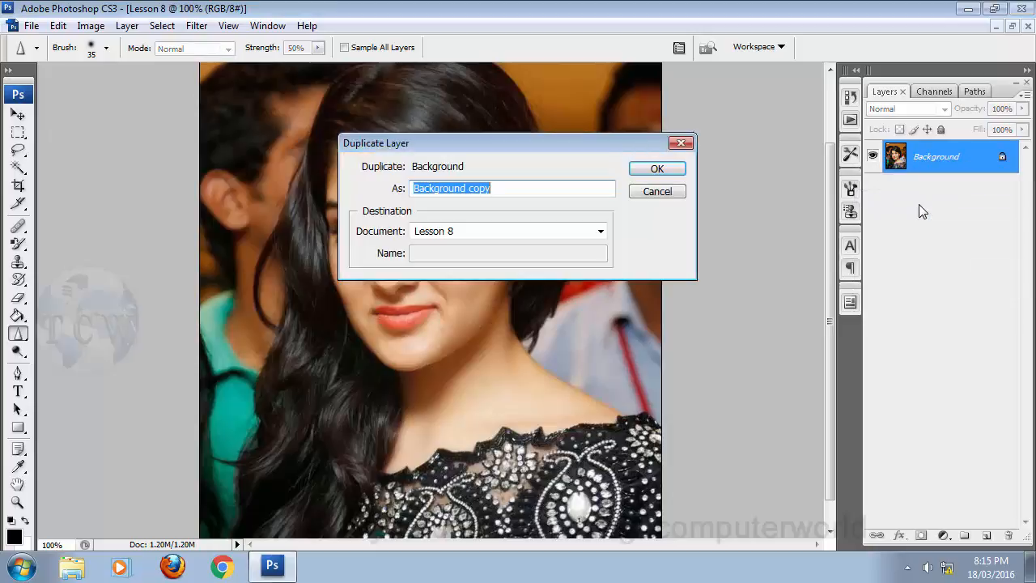
pyautogui.click(657, 168)
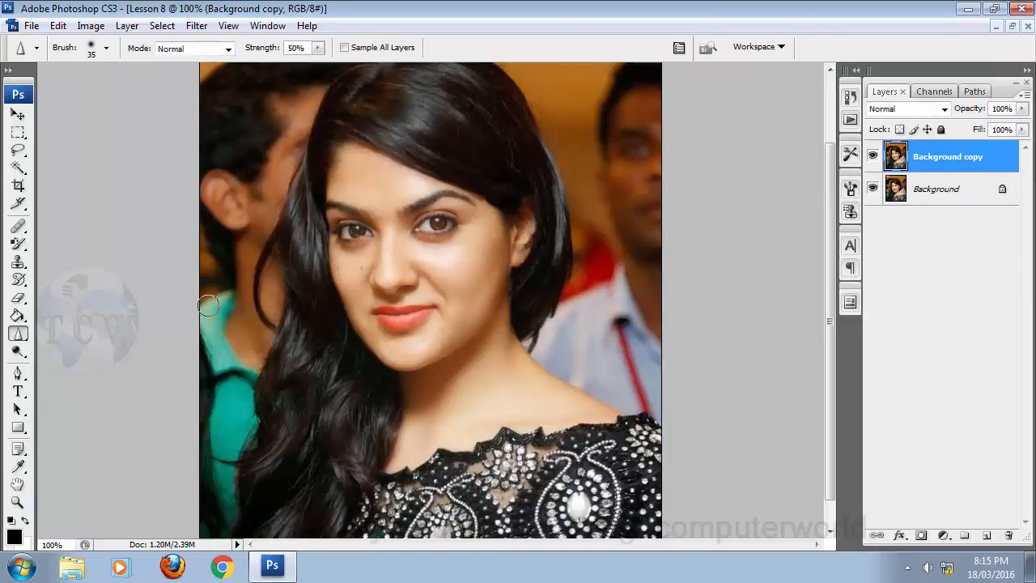
# Smudge the two men behind the woman with the Smudge tool in Lighten mode, using an 80-pixel brush at 50% strength
pyautogui.click(19, 336)
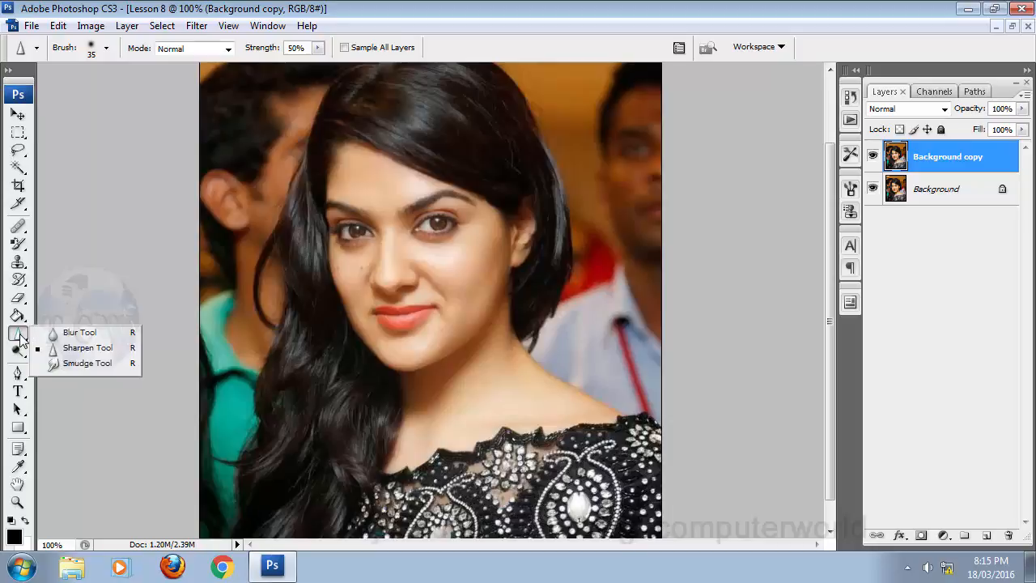
pyautogui.click(85, 369)
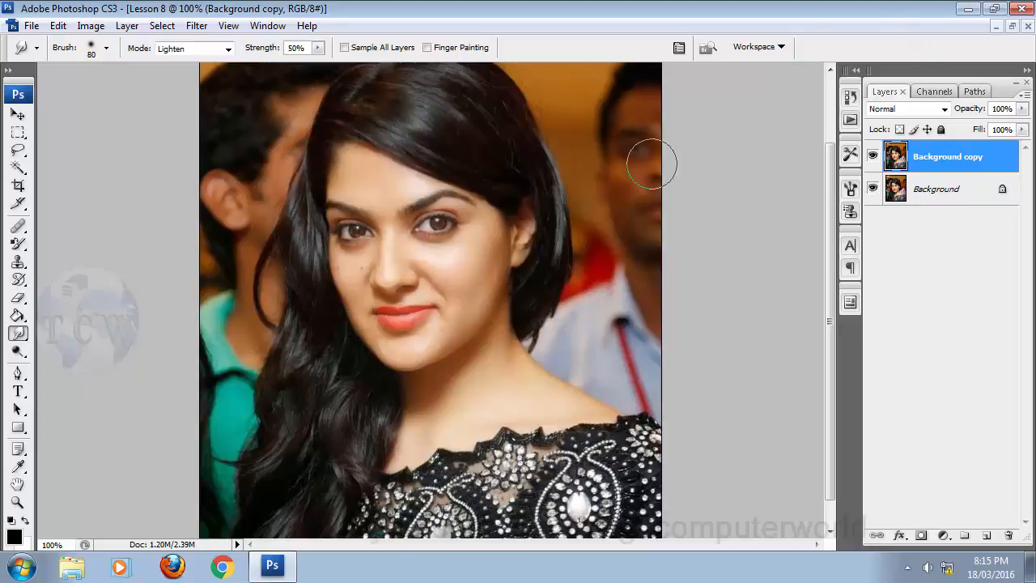
pyautogui.hotkey('ctrl', '-')
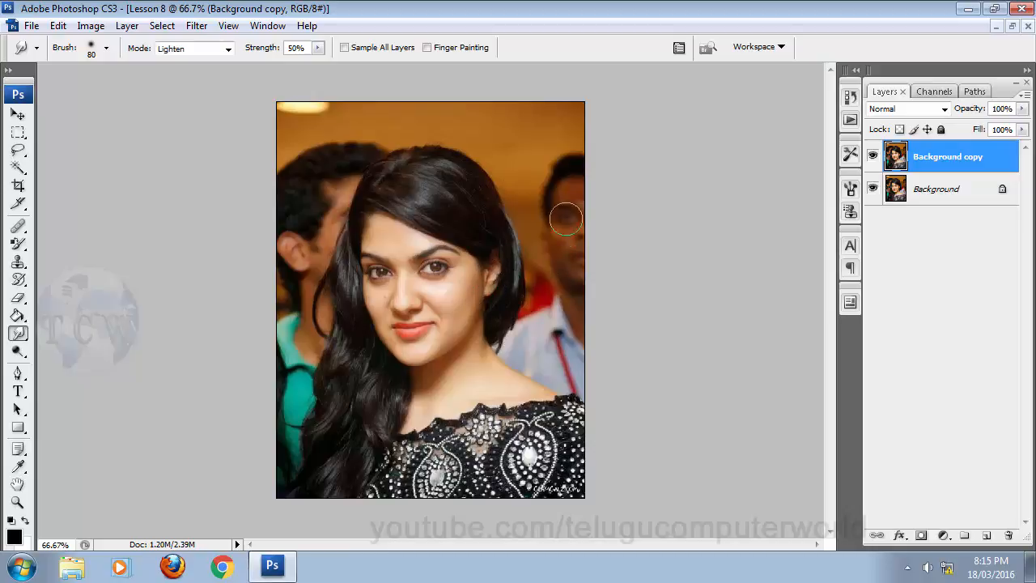
pyautogui.moveTo(566, 217)
pyautogui.mouseDown()
pyautogui.moveTo(527, 377)
pyautogui.moveTo(569, 242)
pyautogui.moveTo(578, 379)
pyautogui.mouseUp()
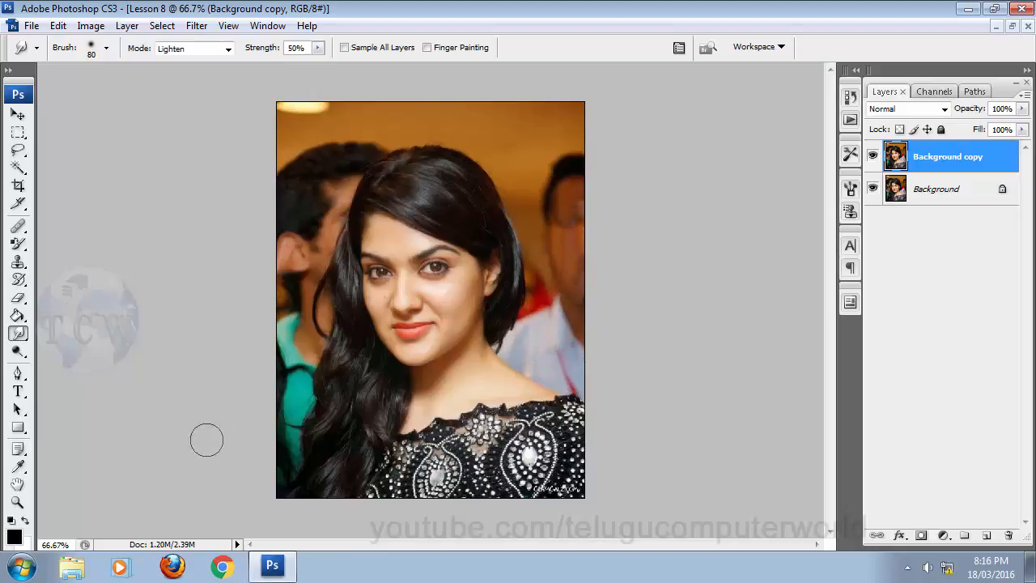
pyautogui.moveTo(295, 257)
pyautogui.mouseDown()
pyautogui.moveTo(307, 287)
pyautogui.moveTo(285, 451)
pyautogui.mouseUp()
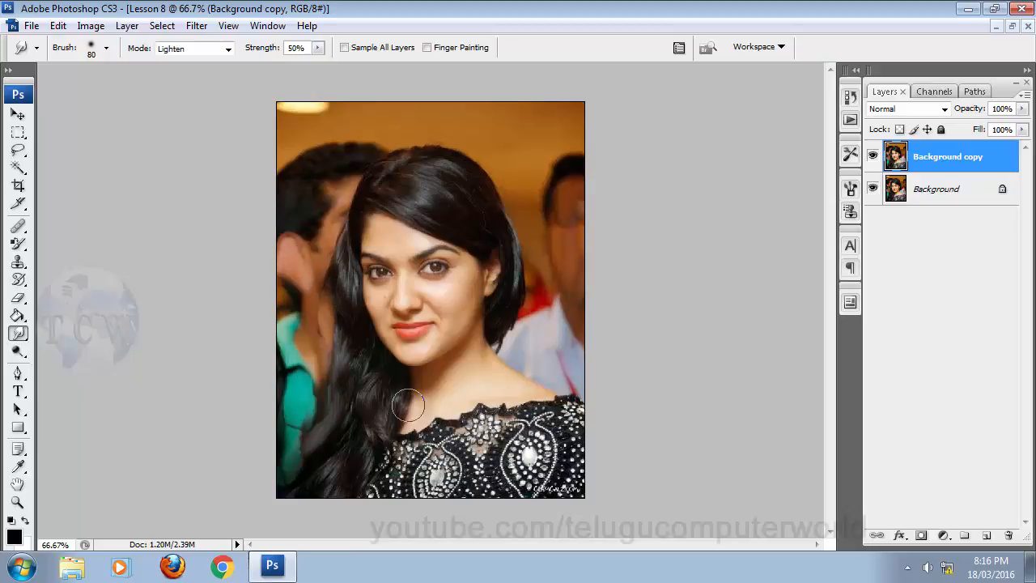
# Undo the smudge strokes made on the men in the background
pyautogui.hotkey('ctrl', 'alt', 'z')
pyautogui.hotkey('ctrl', 'alt', 'z')
pyautogui.hotkey('ctrl', 'alt', 'z')
pyautogui.hotkey('ctrl', 'alt', 'z')
pyautogui.hotkey('ctrl', 'alt', 'z')
pyautogui.hotkey('ctrl', 'alt', 'z')
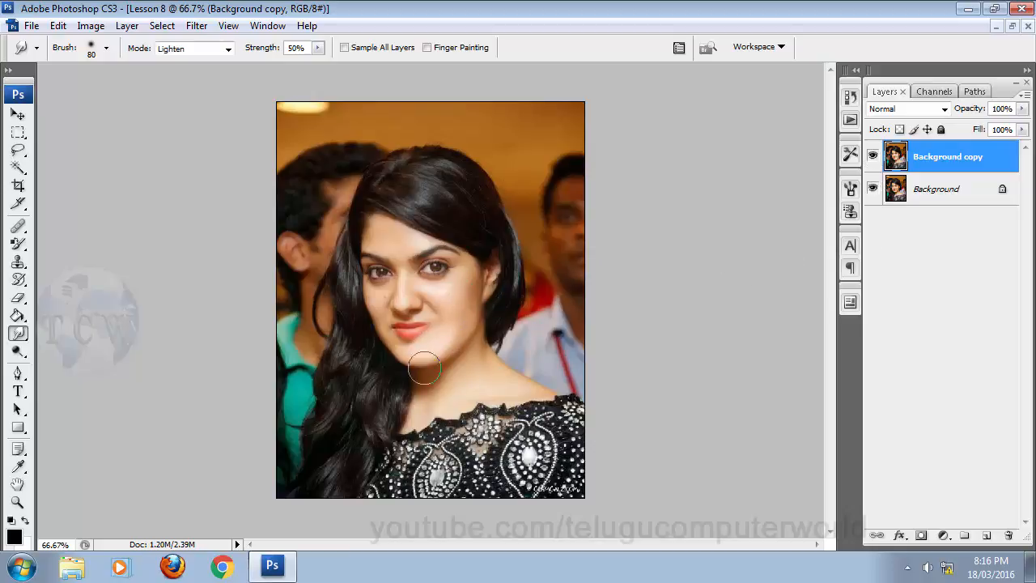
# Compare the smudged face with the original by repeatedly hiding and showing the Background copy layer
pyautogui.click(873, 157)
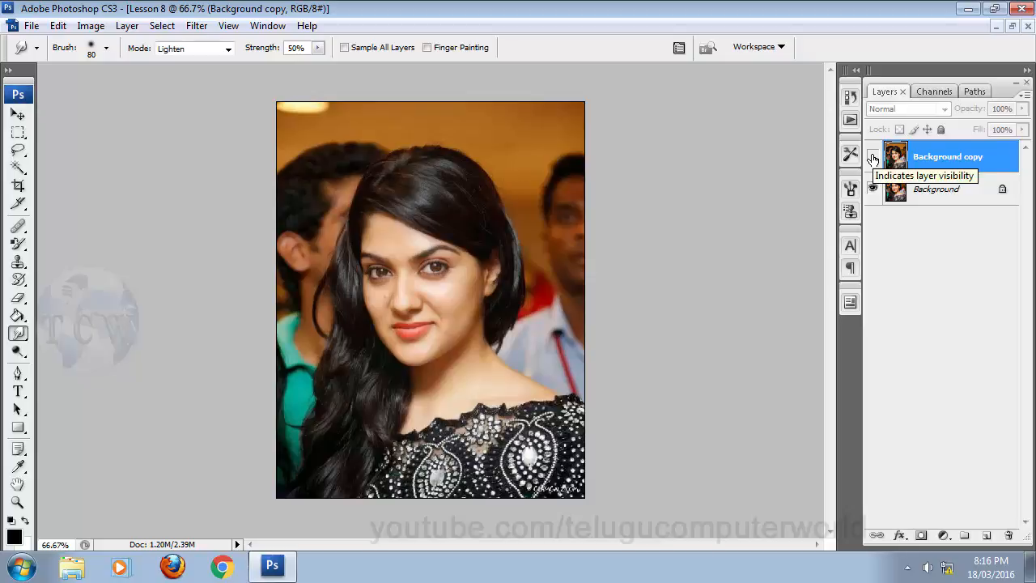
pyautogui.click(872, 157)
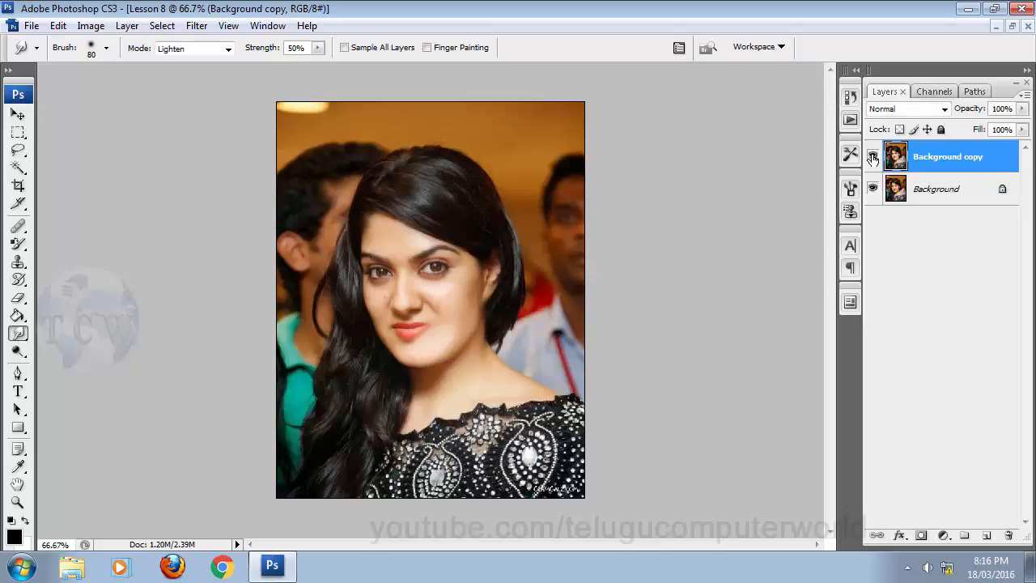
pyautogui.click(872, 157)
pyautogui.click(873, 157)
pyautogui.click(873, 157)
pyautogui.click(872, 157)
pyautogui.click(873, 157)
pyautogui.click(872, 157)
pyautogui.click(873, 157)
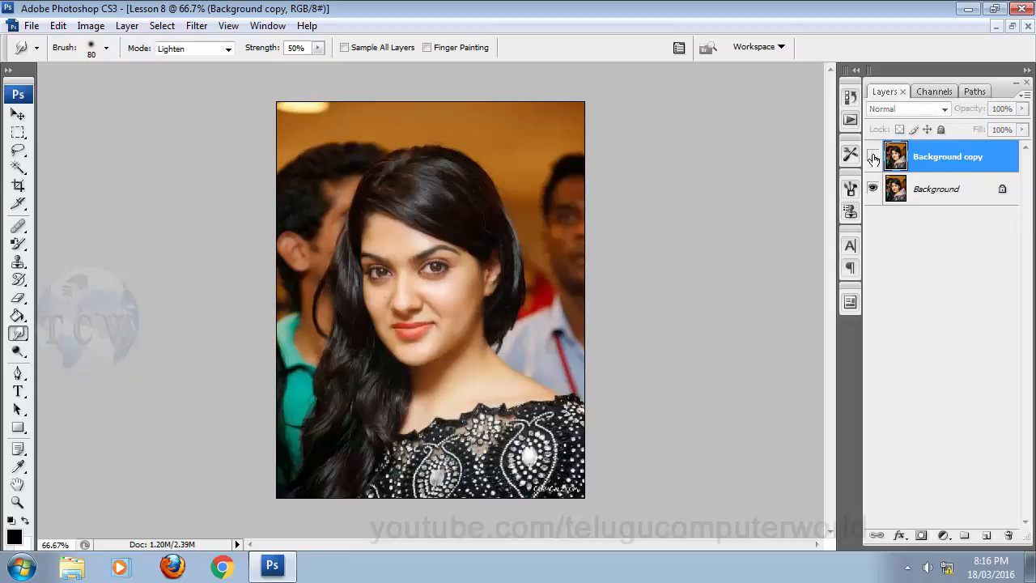
pyautogui.click(872, 157)
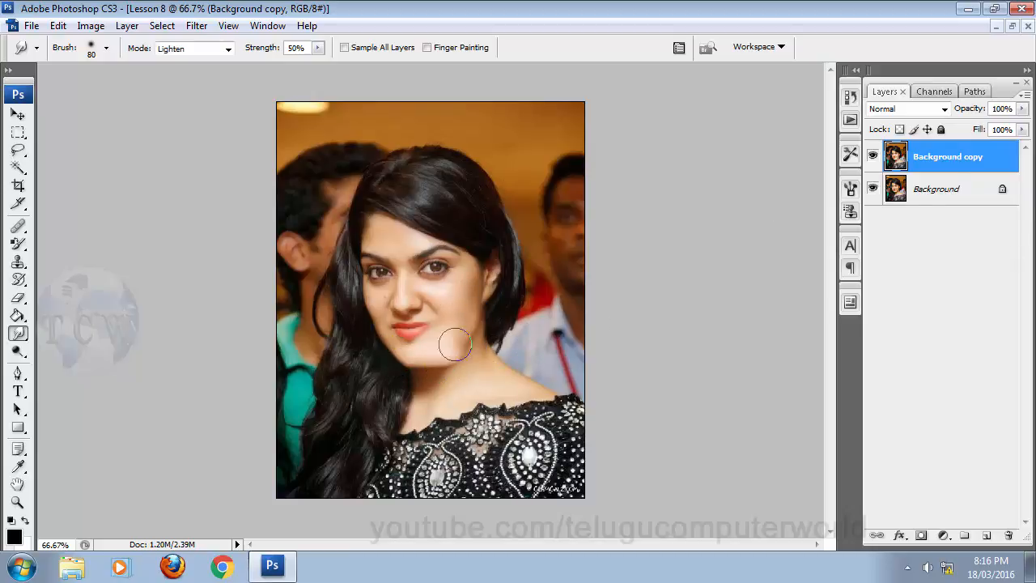
# Smudge the woman's cheek and jaw further in Lighten mode on the Background copy layer
pyautogui.moveTo(462, 335)
pyautogui.mouseDown()
pyautogui.moveTo(479, 286)
pyautogui.moveTo(452, 343)
pyautogui.moveTo(434, 349)
pyautogui.moveTo(404, 293)
pyautogui.moveTo(405, 318)
pyautogui.moveTo(402, 285)
pyautogui.mouseUp()
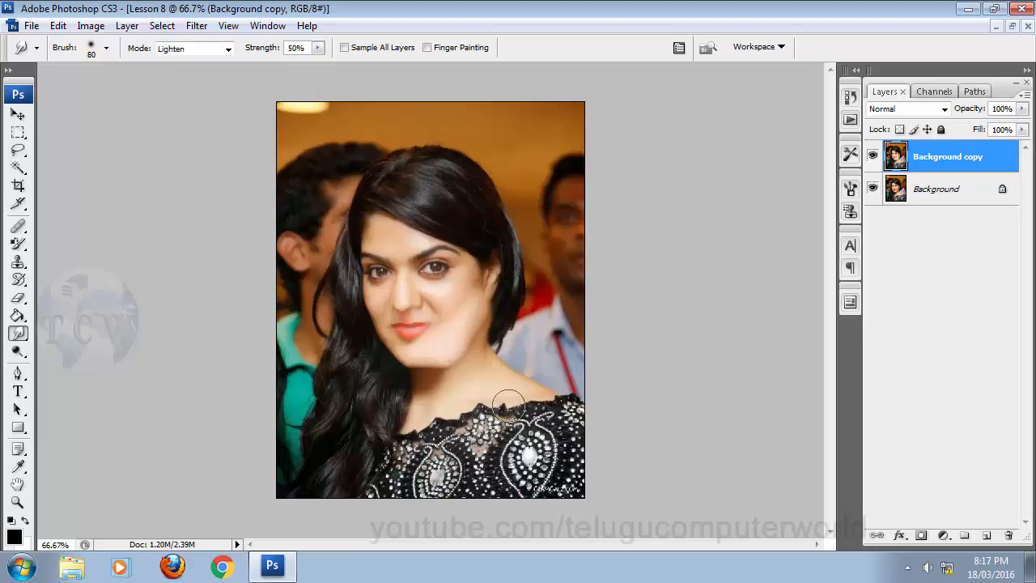
# Replace the smudged Background copy with a fresh duplicate of Background and smudge the whole portrait heavily in Lighten mode
pyautogui.moveTo(970, 158); pyautogui.dragTo(1009, 535)
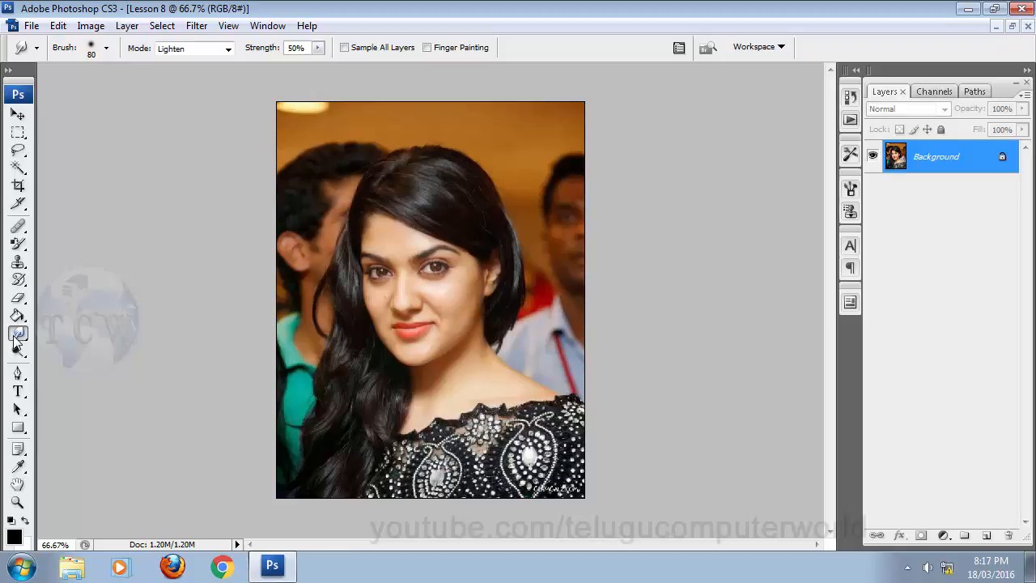
pyautogui.rightClick(939, 159)
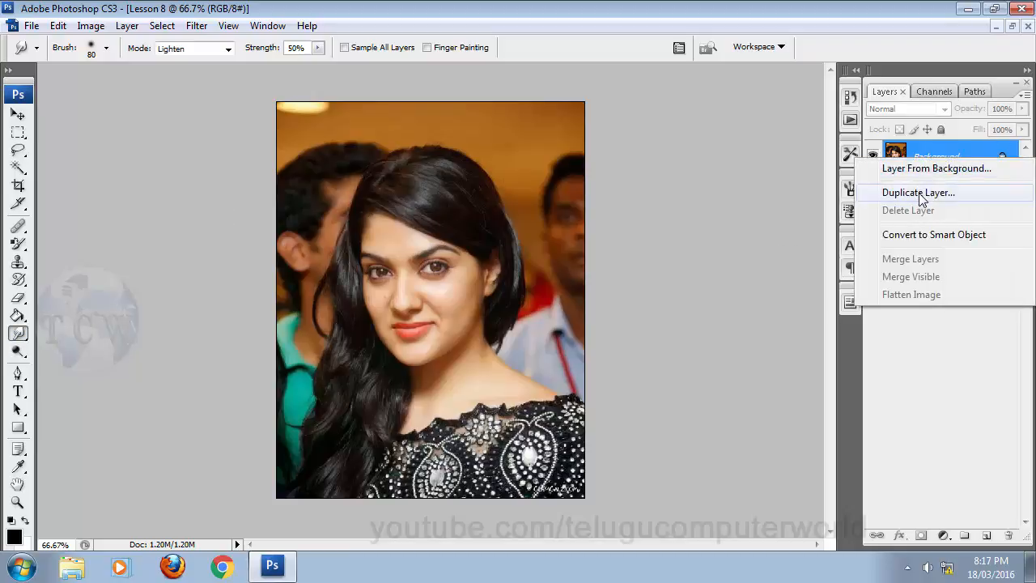
pyautogui.click(917, 193)
pyautogui.click(657, 174)
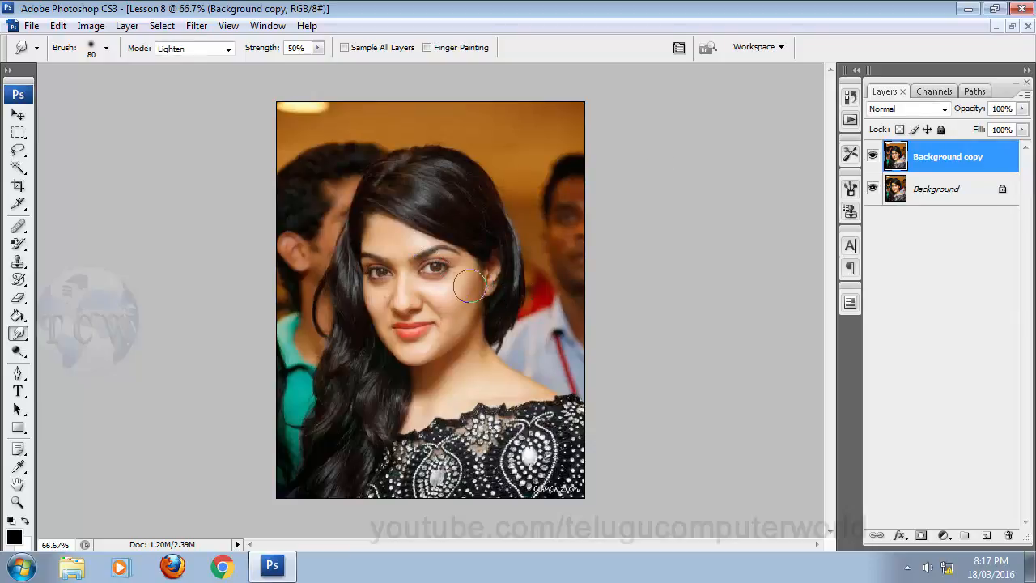
pyautogui.moveTo(470, 284)
pyautogui.mouseDown()
pyautogui.moveTo(398, 106)
pyautogui.moveTo(348, 268)
pyautogui.moveTo(393, 325)
pyautogui.moveTo(498, 317)
pyautogui.moveTo(438, 142)
pyautogui.moveTo(333, 170)
pyautogui.moveTo(298, 305)
pyautogui.moveTo(502, 326)
pyautogui.moveTo(502, 179)
pyautogui.moveTo(329, 144)
pyautogui.moveTo(360, 264)
pyautogui.moveTo(473, 327)
pyautogui.moveTo(477, 221)
pyautogui.moveTo(410, 195)
pyautogui.moveTo(454, 162)
pyautogui.moveTo(310, 129)
pyautogui.moveTo(250, 149)
pyautogui.moveTo(290, 151)
pyautogui.moveTo(356, 116)
pyautogui.moveTo(344, 140)
pyautogui.moveTo(519, 109)
pyautogui.moveTo(501, 38)
pyautogui.moveTo(338, 119)
pyautogui.moveTo(297, 93)
pyautogui.moveTo(421, 101)
pyautogui.moveTo(563, 135)
pyautogui.moveTo(462, 43)
pyautogui.moveTo(405, 107)
pyautogui.moveTo(396, 283)
pyautogui.moveTo(507, 379)
pyautogui.moveTo(600, 342)
pyautogui.moveTo(369, 344)
pyautogui.moveTo(343, 450)
pyautogui.moveTo(552, 520)
pyautogui.moveTo(556, 531)
pyautogui.moveTo(587, 416)
pyautogui.moveTo(605, 442)
pyautogui.moveTo(371, 444)
pyautogui.moveTo(445, 448)
pyautogui.moveTo(367, 458)
pyautogui.moveTo(422, 441)
pyautogui.moveTo(437, 477)
pyautogui.moveTo(426, 458)
pyautogui.moveTo(372, 489)
pyautogui.moveTo(348, 455)
pyautogui.moveTo(449, 395)
pyautogui.moveTo(408, 209)
pyautogui.mouseUp()
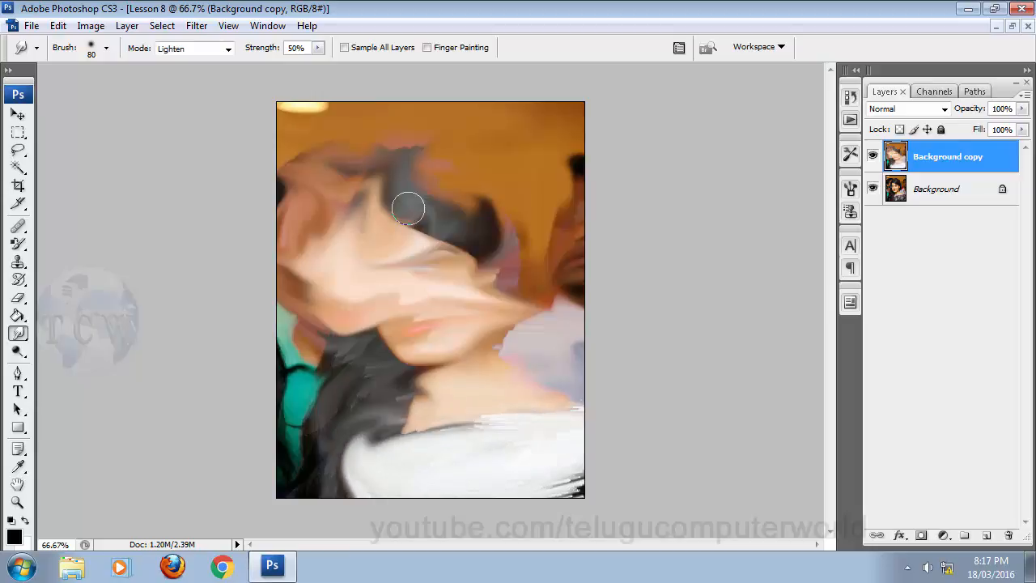
# Set the Smudge mode to Normal and replace the distorted Background copy with a fresh duplicate of the Background layer
pyautogui.click(215, 52)
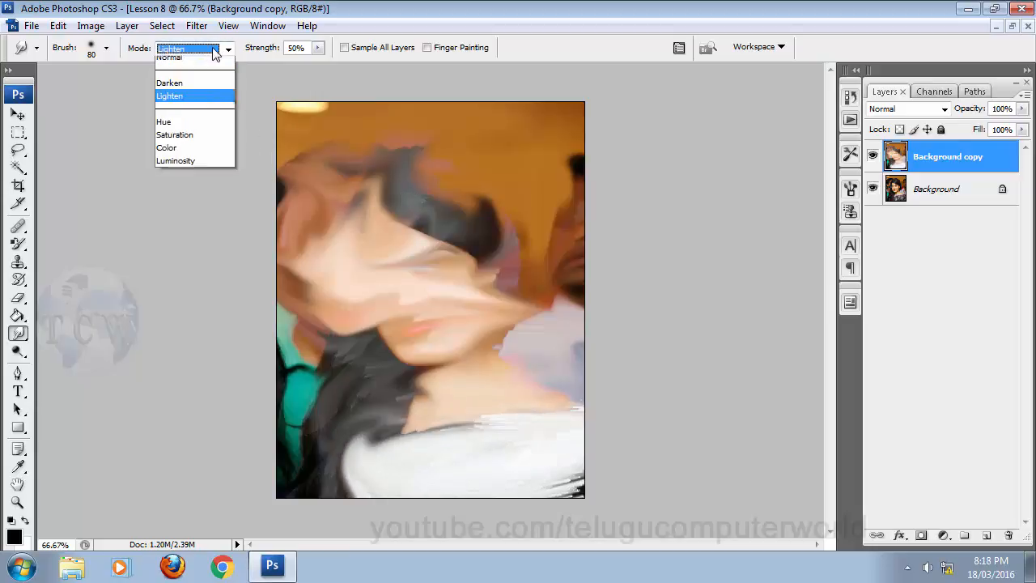
pyautogui.click(170, 63)
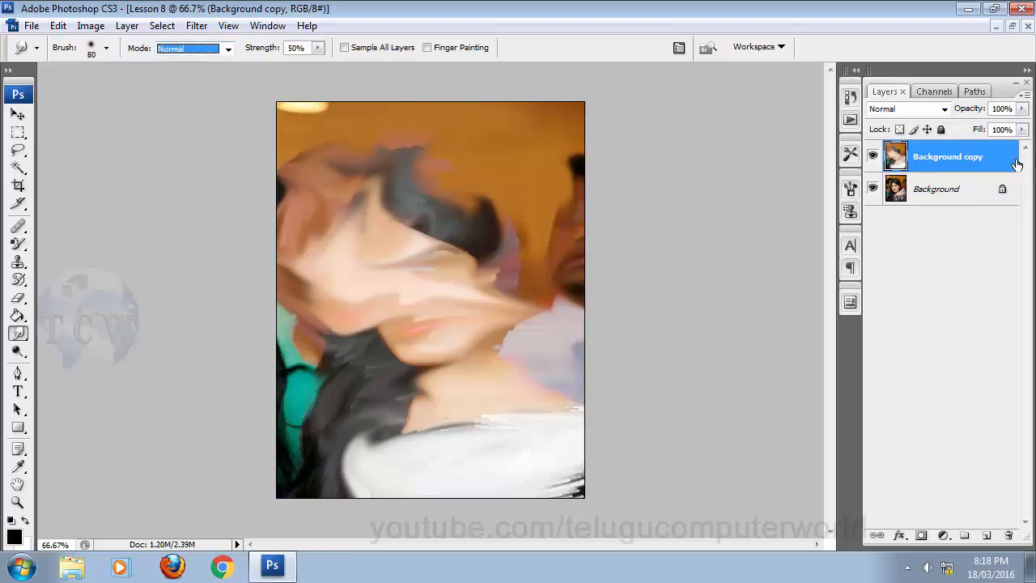
pyautogui.moveTo(982, 158); pyautogui.dragTo(1009, 536)
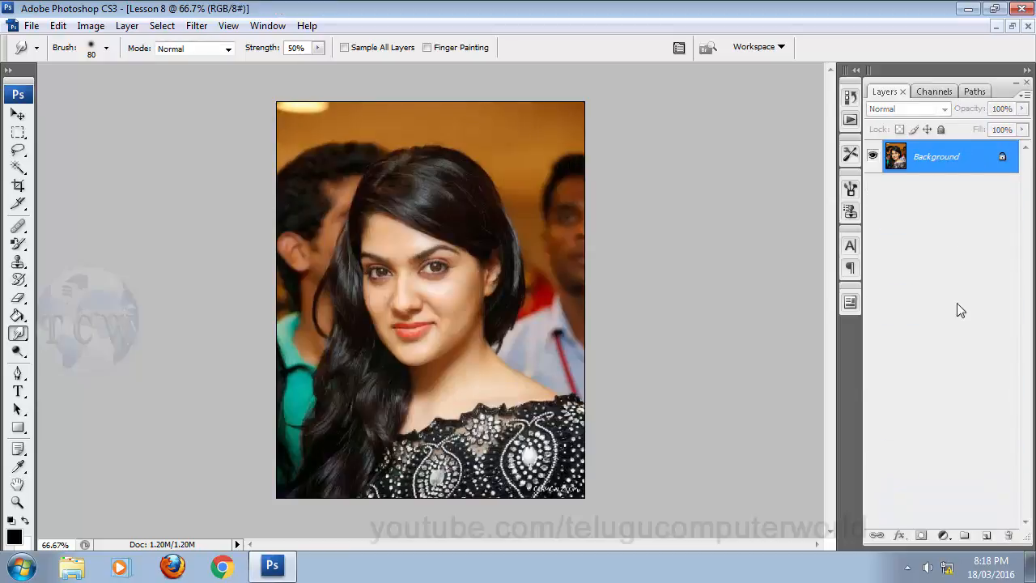
pyautogui.rightClick(952, 162)
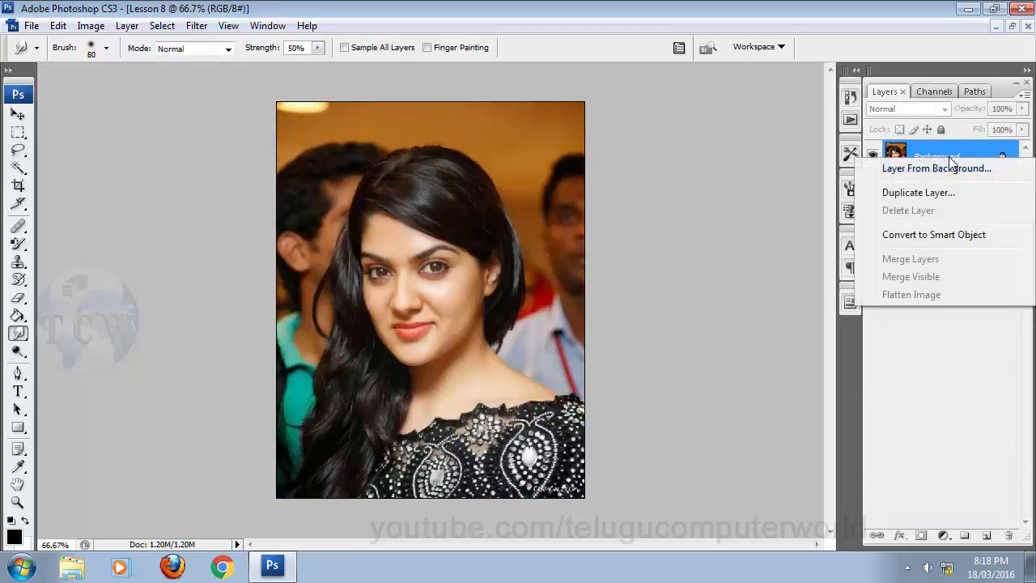
pyautogui.click(913, 193)
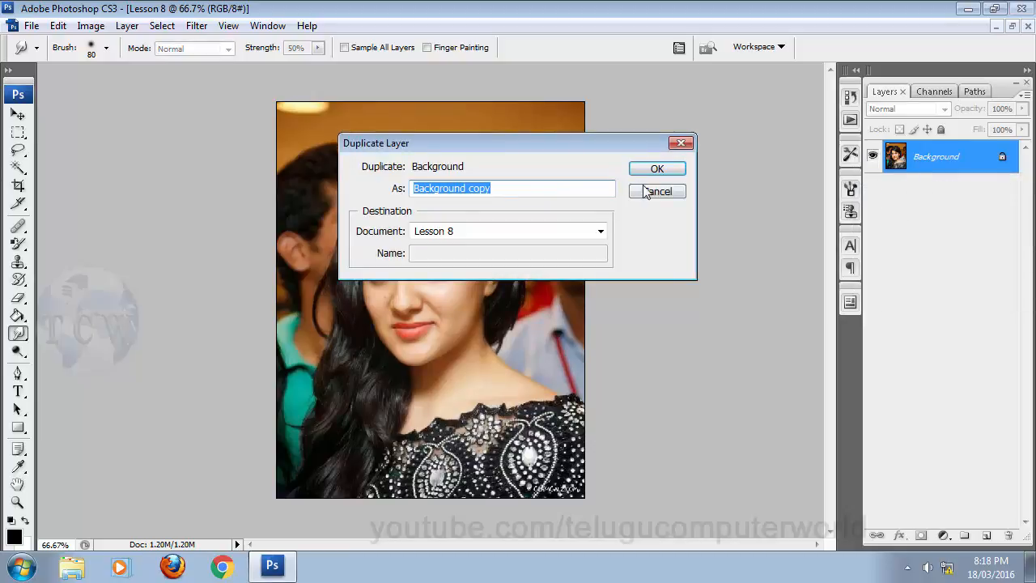
pyautogui.click(641, 171)
# Smudge the whole portrait heavily in Normal mode at 50% strength and undo that smudge
pyautogui.moveTo(440, 190)
pyautogui.mouseDown()
pyautogui.moveTo(451, 266)
pyautogui.moveTo(376, 167)
pyautogui.moveTo(352, 213)
pyautogui.moveTo(380, 307)
pyautogui.moveTo(487, 272)
pyautogui.moveTo(446, 146)
pyautogui.moveTo(381, 106)
pyautogui.moveTo(379, 193)
pyautogui.moveTo(519, 169)
pyautogui.moveTo(548, 108)
pyautogui.moveTo(355, 226)
pyautogui.moveTo(510, 355)
pyautogui.moveTo(533, 204)
pyautogui.moveTo(267, 180)
pyautogui.moveTo(313, 404)
pyautogui.moveTo(489, 353)
pyautogui.moveTo(431, 182)
pyautogui.moveTo(601, 461)
pyautogui.moveTo(479, 387)
pyautogui.moveTo(389, 398)
pyautogui.moveTo(334, 477)
pyautogui.moveTo(387, 464)
pyautogui.moveTo(361, 296)
pyautogui.moveTo(329, 337)
pyautogui.moveTo(393, 333)
pyautogui.moveTo(414, 98)
pyautogui.moveTo(327, 103)
pyautogui.moveTo(298, 125)
pyautogui.moveTo(329, 132)
pyautogui.moveTo(342, 114)
pyautogui.moveTo(290, 101)
pyautogui.moveTo(358, 155)
pyautogui.moveTo(674, 132)
pyautogui.moveTo(544, 174)
pyautogui.moveTo(519, 242)
pyautogui.moveTo(526, 297)
pyautogui.moveTo(568, 376)
pyautogui.moveTo(446, 110)
pyautogui.moveTo(306, 226)
pyautogui.moveTo(402, 399)
pyautogui.moveTo(632, 329)
pyautogui.moveTo(406, 189)
pyautogui.moveTo(525, 251)
pyautogui.moveTo(740, 246)
pyautogui.mouseUp()
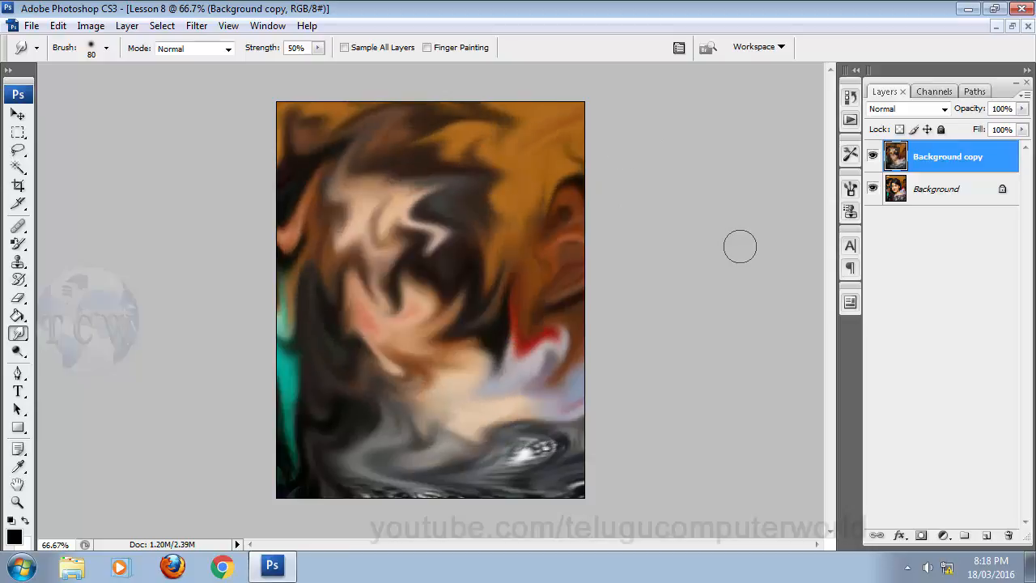
pyautogui.hotkey('ctrl', 'z')
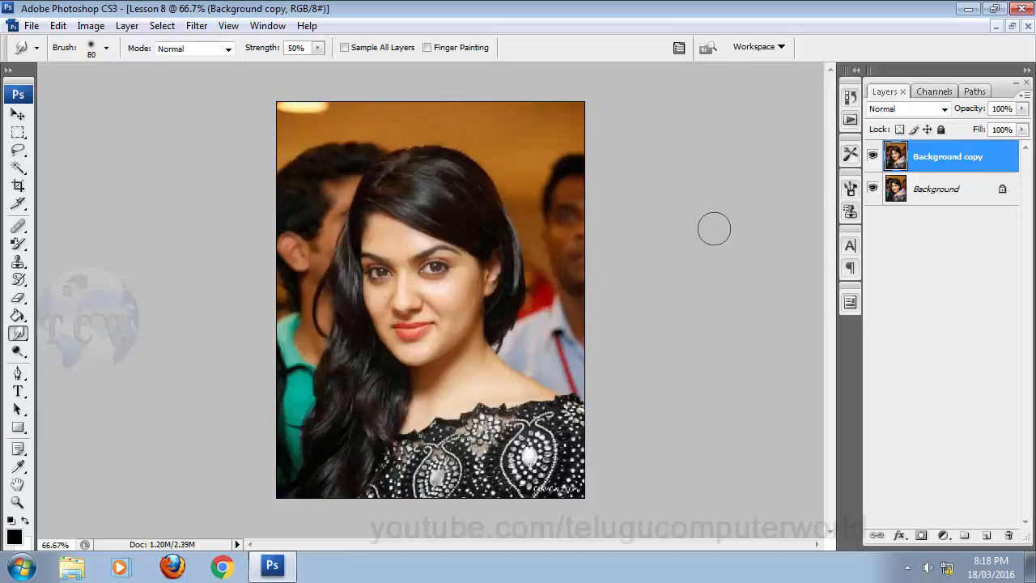
# Enable Finger Painting for the Smudge tool and smear the entire Background copy layer into abstract swirls
pyautogui.click(439, 49)
pyautogui.moveTo(539, 381)
pyautogui.mouseDown()
pyautogui.moveTo(294, 233)
pyautogui.moveTo(303, 399)
pyautogui.moveTo(378, 399)
pyautogui.moveTo(527, 235)
pyautogui.moveTo(390, 157)
pyautogui.moveTo(359, 398)
pyautogui.moveTo(525, 449)
pyautogui.moveTo(500, 276)
pyautogui.moveTo(367, 355)
pyautogui.moveTo(334, 493)
pyautogui.moveTo(422, 484)
pyautogui.moveTo(573, 440)
pyautogui.moveTo(555, 439)
pyautogui.moveTo(337, 281)
pyautogui.moveTo(427, 314)
pyautogui.moveTo(546, 262)
pyautogui.moveTo(434, 123)
pyautogui.moveTo(316, 138)
pyautogui.moveTo(449, 128)
pyautogui.moveTo(456, 87)
pyautogui.moveTo(288, 126)
pyautogui.moveTo(523, 119)
pyautogui.moveTo(420, 170)
pyautogui.moveTo(491, 246)
pyautogui.moveTo(564, 93)
pyautogui.moveTo(464, 106)
pyautogui.moveTo(445, 313)
pyautogui.moveTo(627, 315)
pyautogui.moveTo(549, 134)
pyautogui.moveTo(509, 259)
pyautogui.moveTo(558, 343)
pyautogui.moveTo(611, 314)
pyautogui.moveTo(537, 126)
pyautogui.moveTo(262, 343)
pyautogui.moveTo(413, 353)
pyautogui.moveTo(432, 236)
pyautogui.moveTo(432, 257)
pyautogui.moveTo(322, 354)
pyautogui.moveTo(540, 488)
pyautogui.moveTo(580, 235)
pyautogui.moveTo(591, 251)
pyautogui.moveTo(568, 367)
pyautogui.moveTo(547, 348)
pyautogui.moveTo(593, 174)
pyautogui.mouseUp()
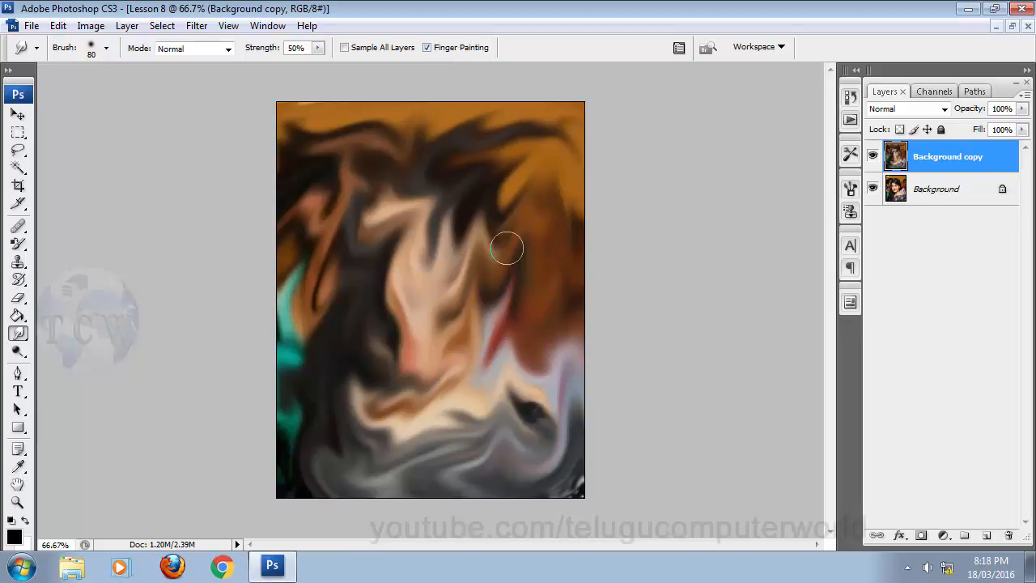
pyautogui.moveTo(332, 284)
pyautogui.mouseDown()
pyautogui.moveTo(537, 162)
pyautogui.moveTo(469, 117)
pyautogui.moveTo(368, 86)
pyautogui.moveTo(462, 154)
pyautogui.moveTo(370, 257)
pyautogui.moveTo(469, 282)
pyautogui.moveTo(479, 389)
pyautogui.moveTo(653, 245)
pyautogui.moveTo(524, 340)
pyautogui.moveTo(364, 418)
pyautogui.moveTo(347, 273)
pyautogui.moveTo(238, 260)
pyautogui.moveTo(393, 289)
pyautogui.moveTo(394, 111)
pyautogui.moveTo(543, 143)
pyautogui.moveTo(533, 159)
pyautogui.moveTo(715, 167)
pyautogui.moveTo(645, 107)
pyautogui.moveTo(491, 218)
pyautogui.moveTo(510, 229)
pyautogui.moveTo(599, 226)
pyautogui.moveTo(534, 208)
pyautogui.moveTo(627, 191)
pyautogui.mouseUp()
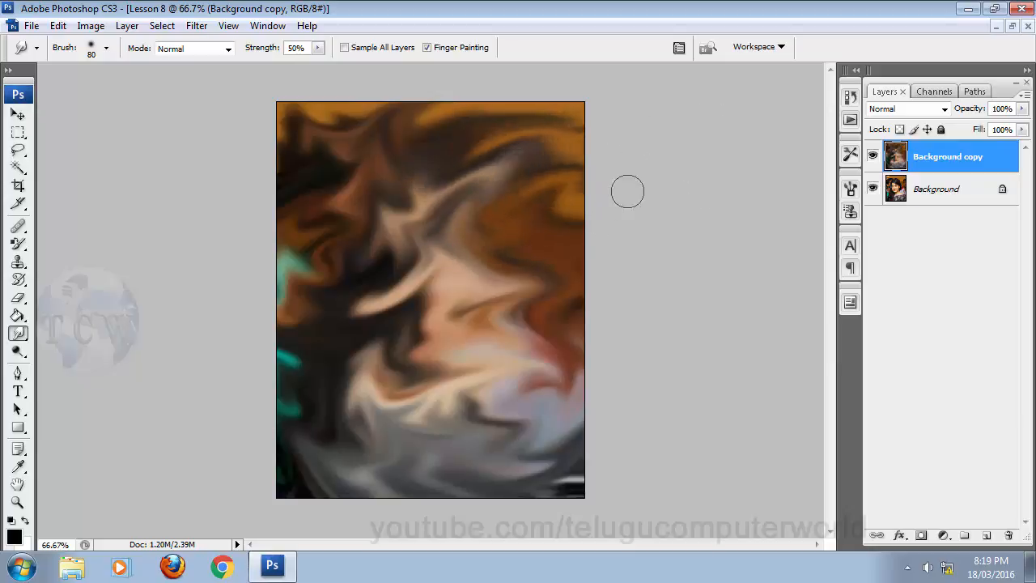
pyautogui.moveTo(457, 304)
pyautogui.mouseDown()
pyautogui.moveTo(358, 383)
pyautogui.moveTo(293, 315)
pyautogui.moveTo(291, 336)
pyautogui.moveTo(312, 360)
pyautogui.moveTo(302, 401)
pyautogui.moveTo(458, 461)
pyautogui.moveTo(569, 449)
pyautogui.moveTo(583, 483)
pyautogui.moveTo(238, 493)
pyautogui.moveTo(340, 312)
pyautogui.moveTo(475, 296)
pyautogui.moveTo(538, 264)
pyautogui.moveTo(485, 324)
pyautogui.moveTo(499, 209)
pyautogui.moveTo(500, 250)
pyautogui.moveTo(417, 186)
pyautogui.moveTo(381, 180)
pyautogui.moveTo(334, 222)
pyautogui.moveTo(410, 145)
pyautogui.moveTo(479, 145)
pyautogui.moveTo(460, 117)
pyautogui.moveTo(380, 100)
pyautogui.moveTo(356, 83)
pyautogui.moveTo(259, 201)
pyautogui.moveTo(314, 196)
pyautogui.moveTo(239, 127)
pyautogui.moveTo(268, 118)
pyautogui.moveTo(250, 119)
pyautogui.moveTo(270, 101)
pyautogui.moveTo(322, 110)
pyautogui.moveTo(299, 113)
pyautogui.moveTo(344, 127)
pyautogui.moveTo(220, 154)
pyautogui.moveTo(349, 134)
pyautogui.moveTo(258, 199)
pyautogui.moveTo(295, 122)
pyautogui.moveTo(272, 218)
pyautogui.moveTo(320, 109)
pyautogui.moveTo(300, 183)
pyautogui.moveTo(384, 118)
pyautogui.moveTo(304, 77)
pyautogui.moveTo(266, 95)
pyautogui.moveTo(278, 116)
pyautogui.moveTo(342, 139)
pyautogui.moveTo(383, 107)
pyautogui.moveTo(516, 147)
pyautogui.moveTo(546, 103)
pyautogui.moveTo(513, 165)
pyautogui.moveTo(560, 244)
pyautogui.mouseUp()
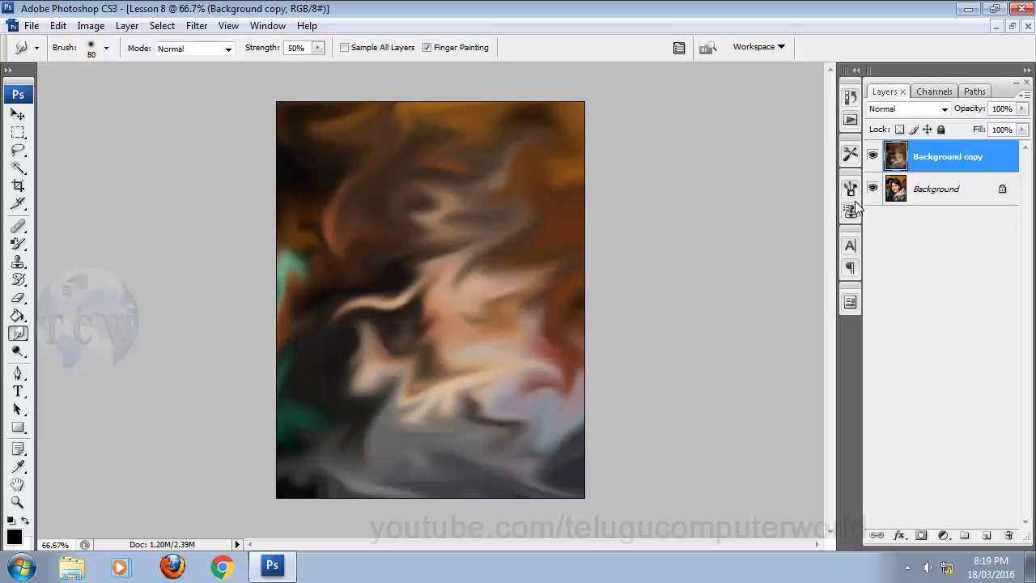
# Set the Background copy layer's opacity to 50% so it blends with the original photo
pyautogui.click(18, 116)
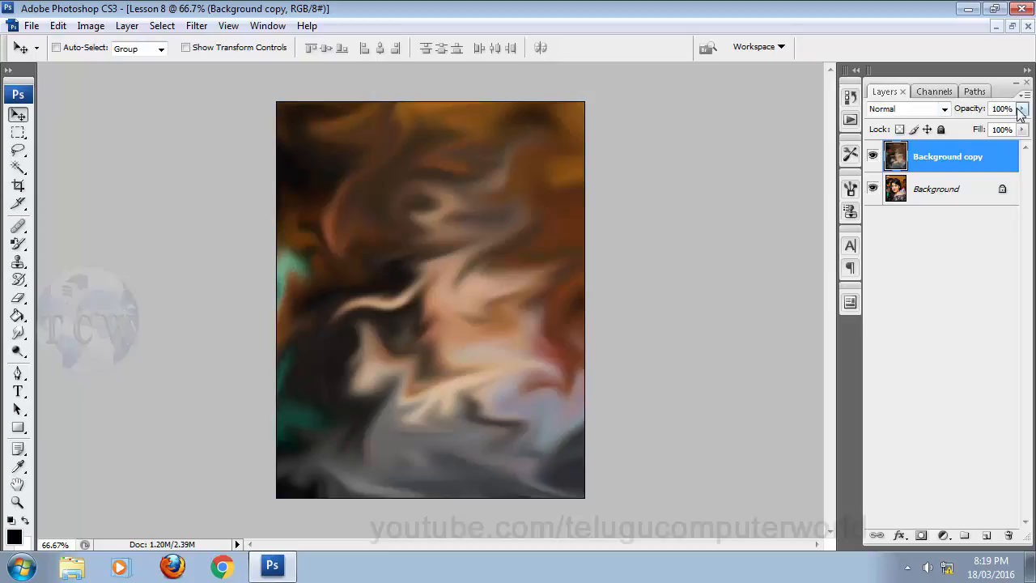
pyautogui.click(1022, 109)
pyautogui.moveTo(985, 122)
pyautogui.mouseDown()
pyautogui.moveTo(975, 125)
pyautogui.moveTo(998, 131)
pyautogui.moveTo(981, 136)
pyautogui.mouseUp()
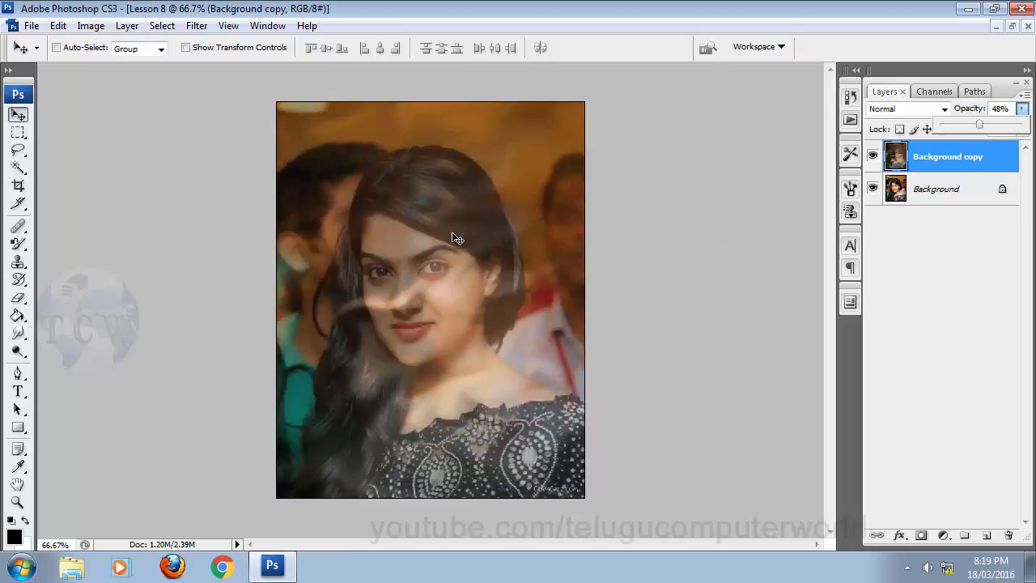
pyautogui.click(977, 289)
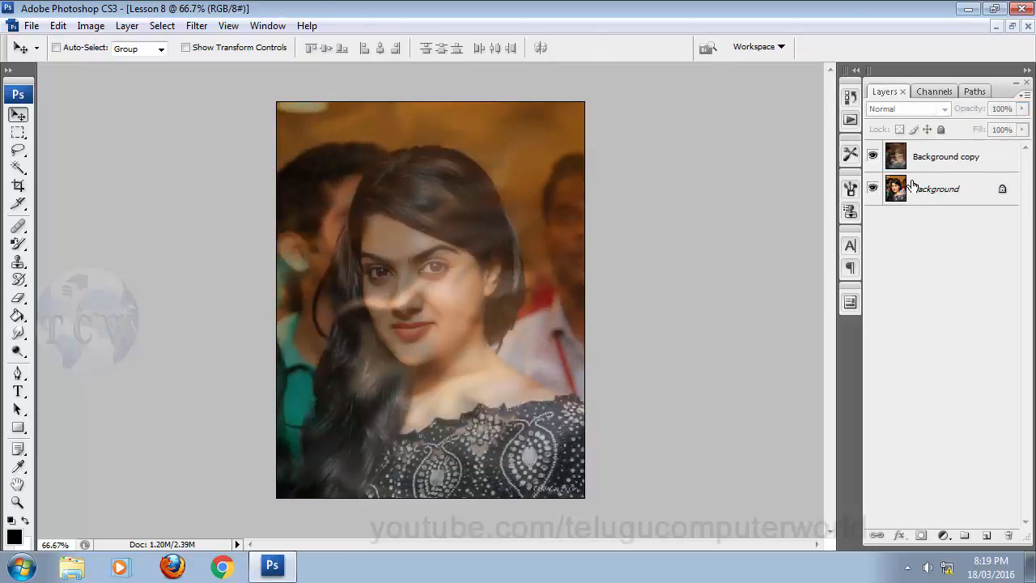
pyautogui.click(938, 171)
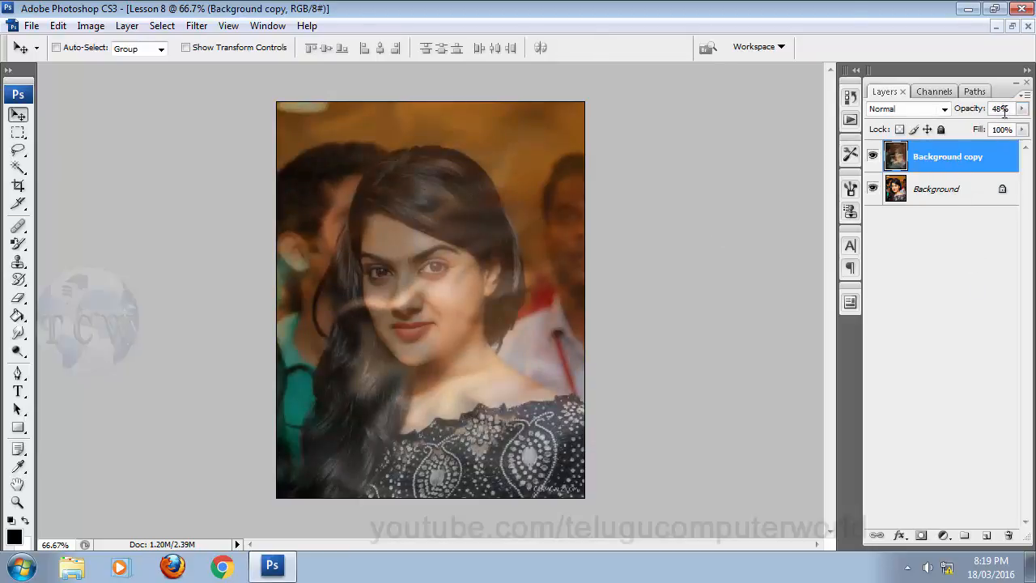
pyautogui.write('56')
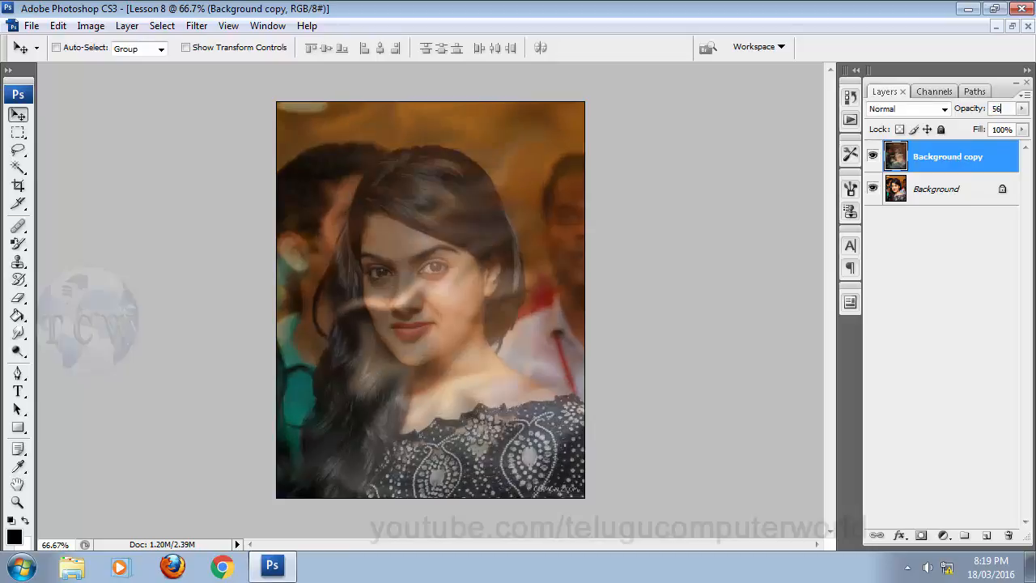
pyautogui.press('BackSpace')
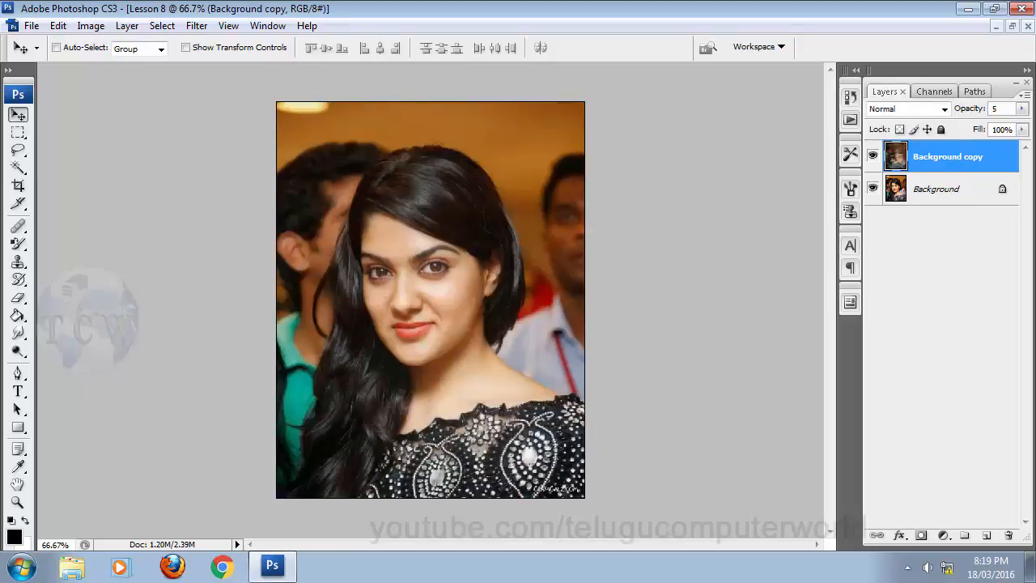
pyautogui.write('0')
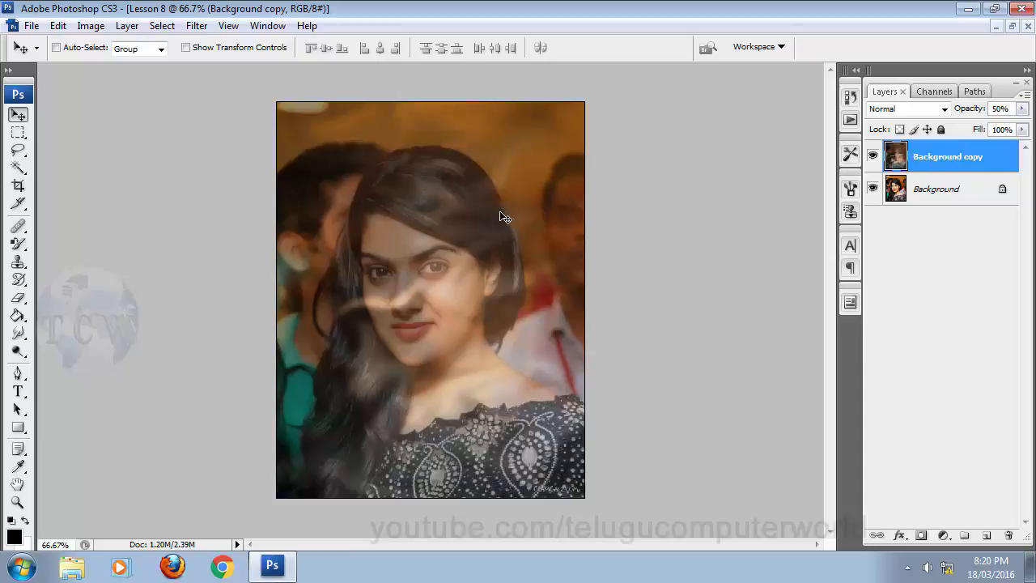
# Select the Background layer and set the Eraser to a soft 100 px brush
pyautogui.click(928, 204)
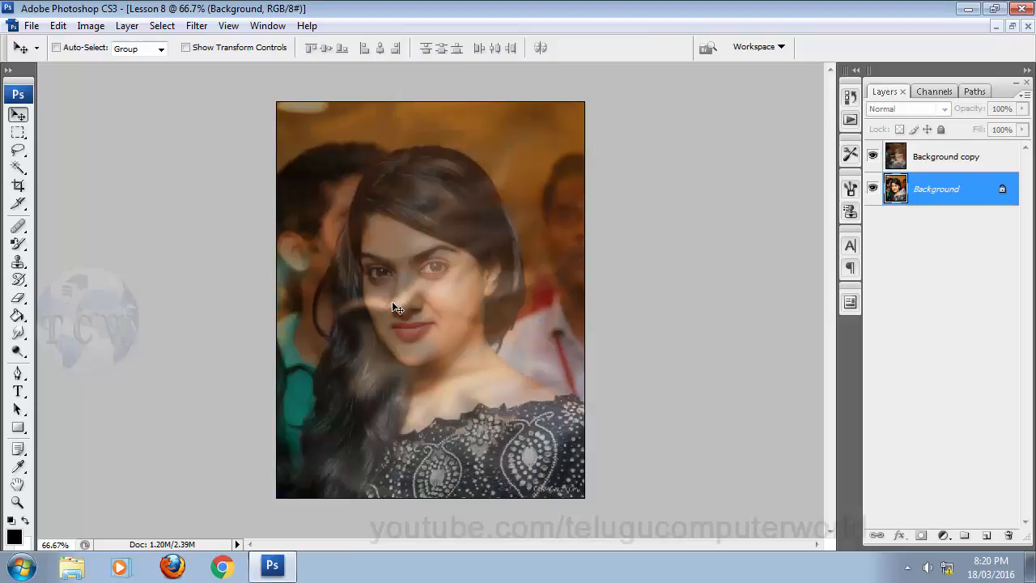
pyautogui.click(19, 299)
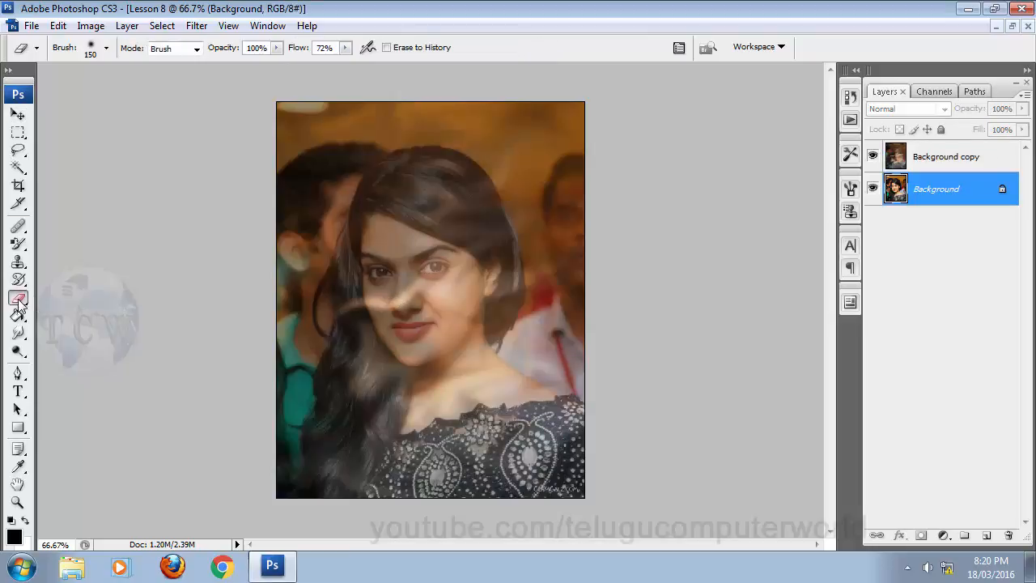
pyautogui.rightClick(383, 243)
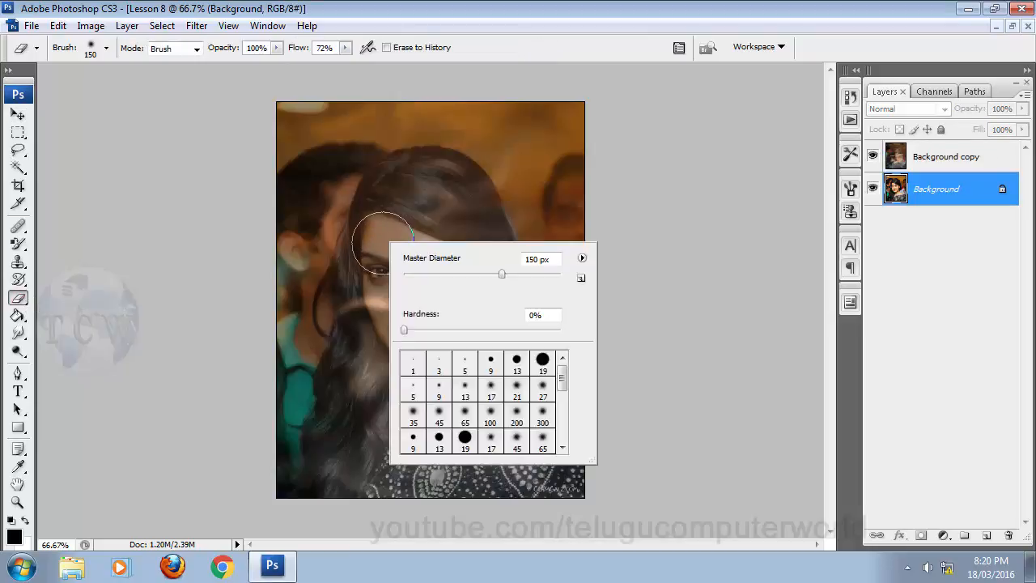
pyautogui.click(438, 416)
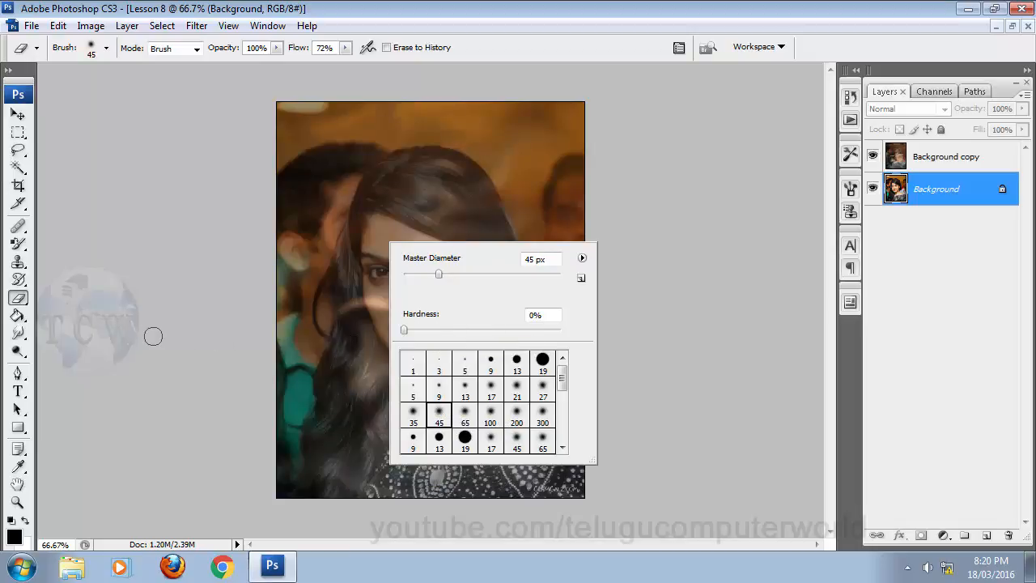
pyautogui.click(491, 416)
pyautogui.click(204, 313)
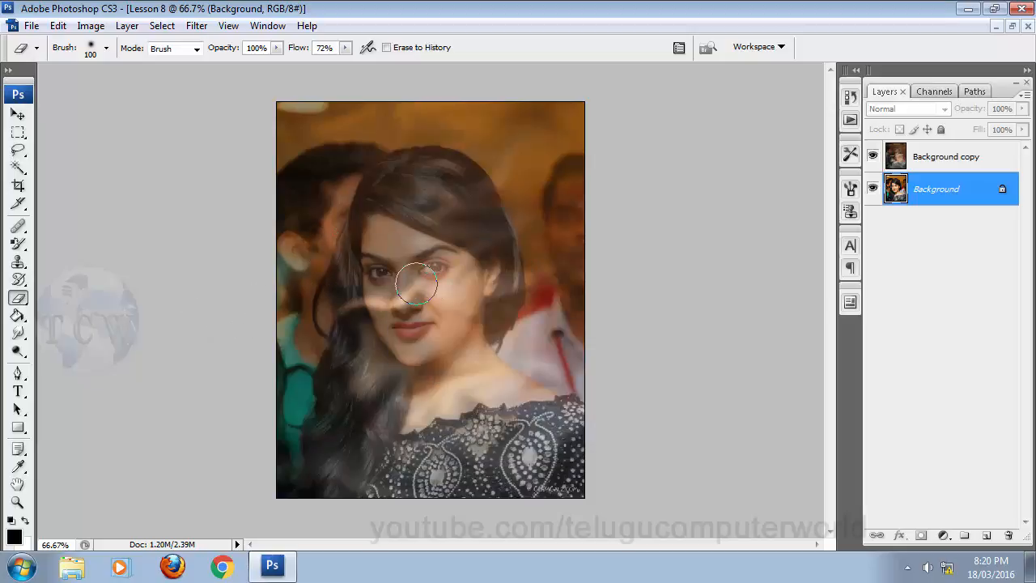
# Check the Eraser's opacity and flow, try erasing over an eye on the Background layer, and undo that stroke
pyautogui.click(277, 48)
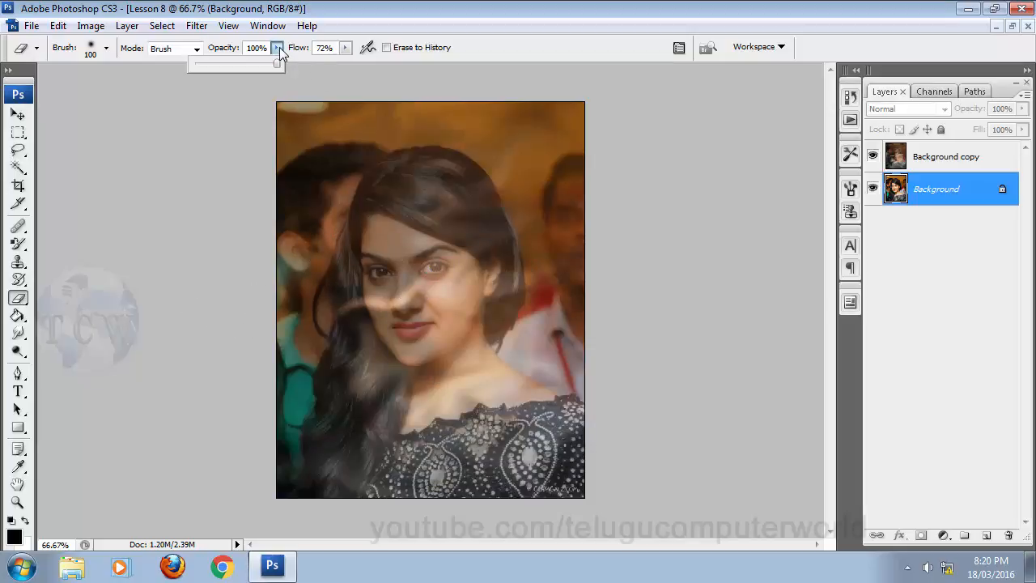
pyautogui.click(344, 14)
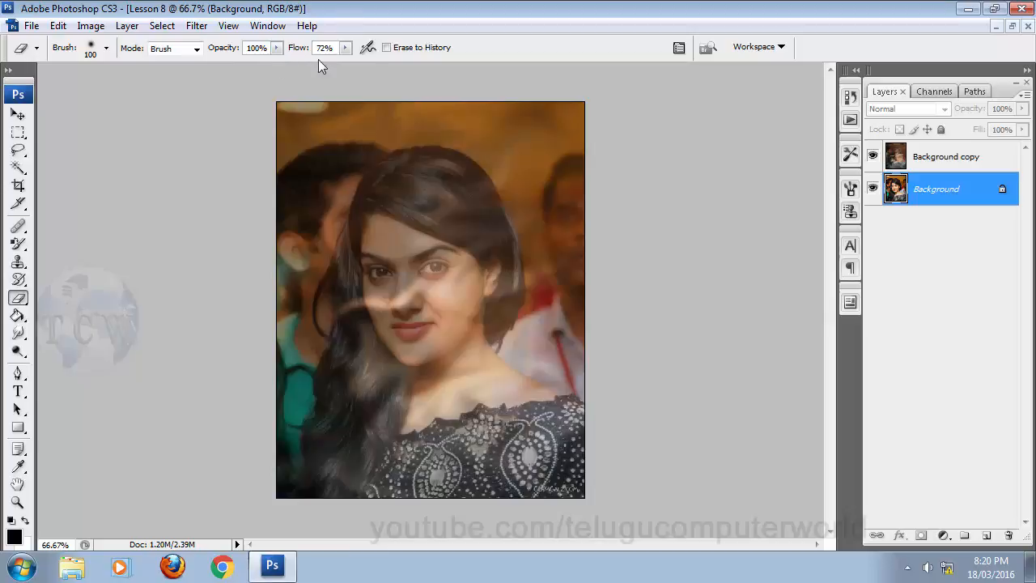
pyautogui.click(345, 48)
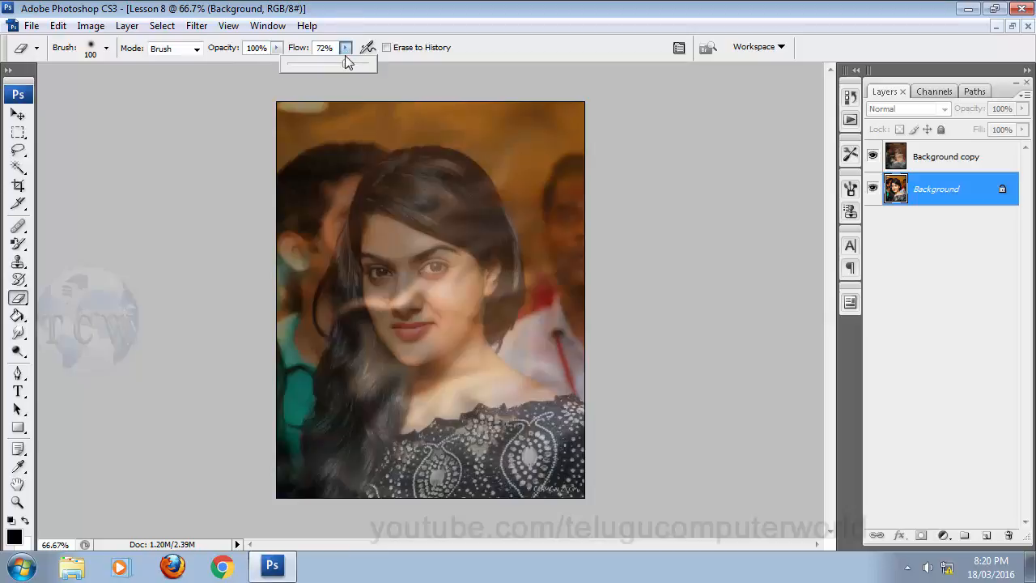
pyautogui.click(427, 22)
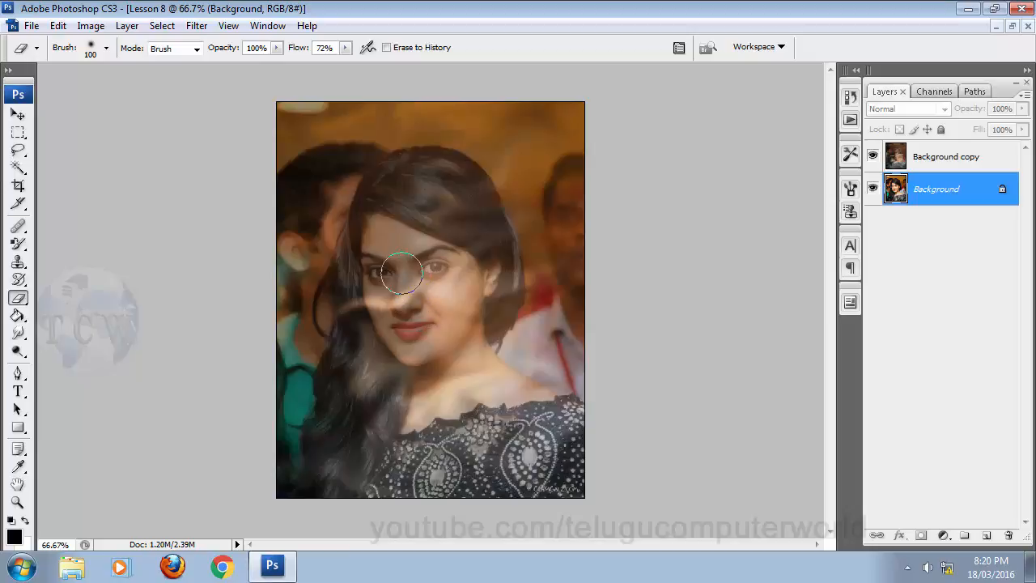
pyautogui.moveTo(382, 247); pyautogui.dragTo(385, 261)
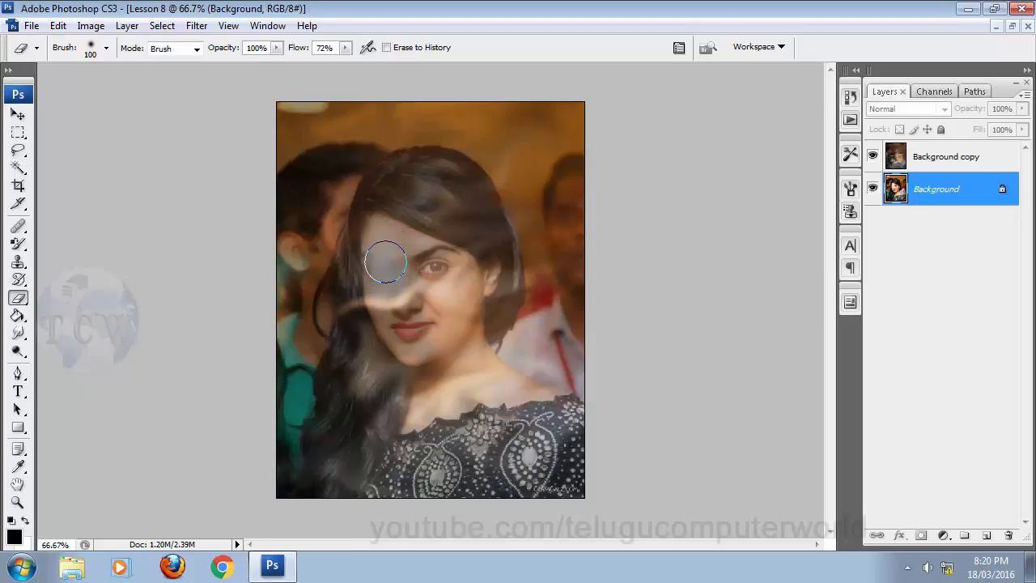
pyautogui.hotkey('ctrl', 'z')
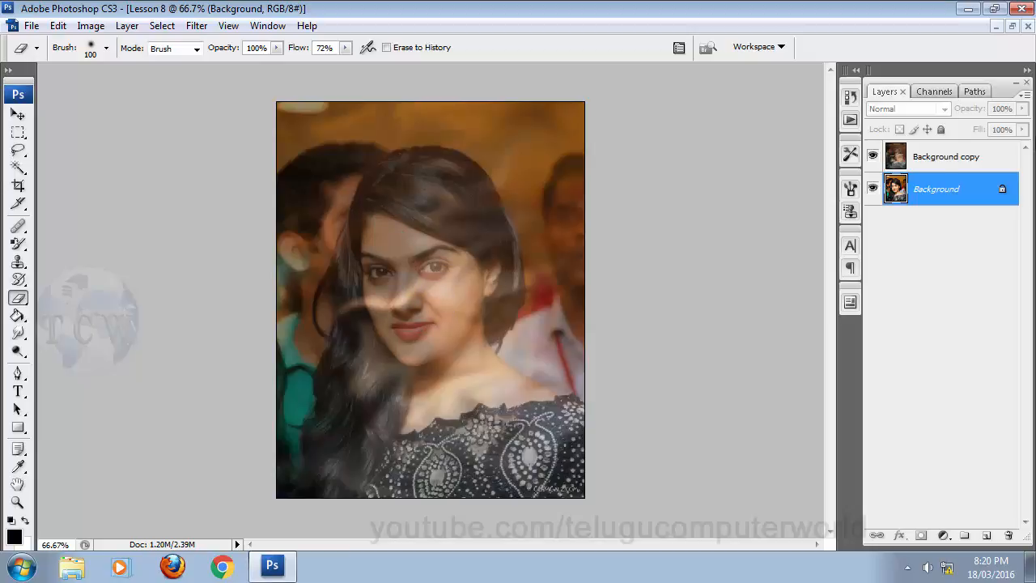
# Erase the smudged Background copy layer over the woman's face, hair, shoulders and dress
pyautogui.click(939, 162)
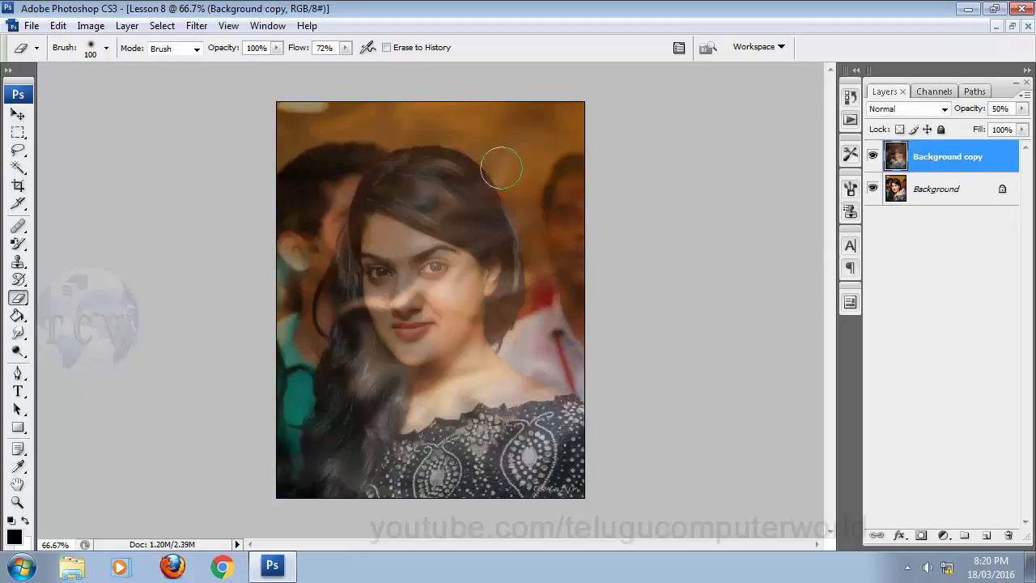
pyautogui.moveTo(478, 267)
pyautogui.mouseDown()
pyautogui.moveTo(420, 337)
pyautogui.moveTo(382, 261)
pyautogui.moveTo(402, 352)
pyautogui.moveTo(394, 326)
pyautogui.mouseUp()
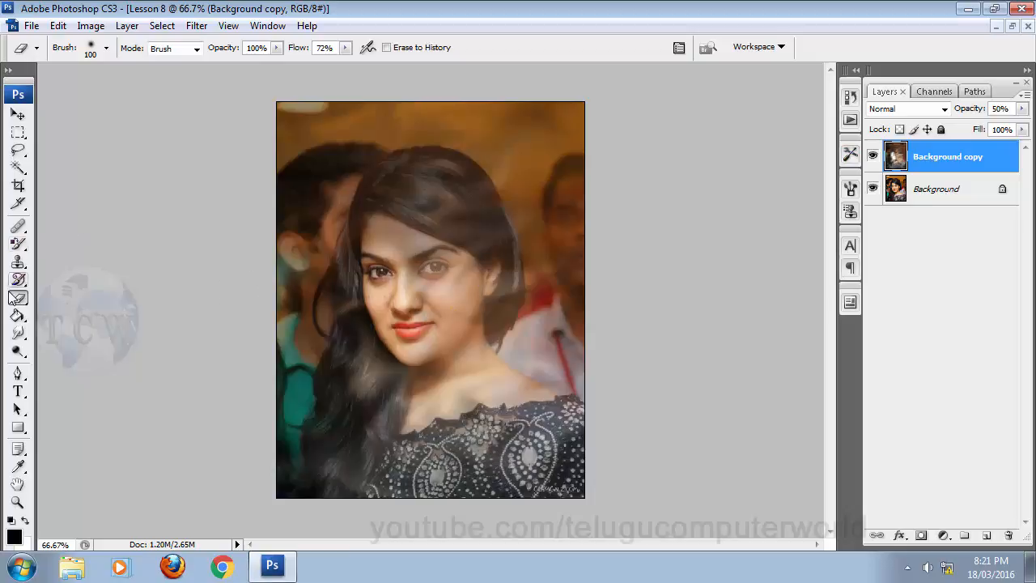
pyautogui.moveTo(365, 250)
pyautogui.mouseDown()
pyautogui.moveTo(353, 343)
pyautogui.moveTo(360, 330)
pyautogui.moveTo(318, 493)
pyautogui.moveTo(416, 365)
pyautogui.moveTo(378, 440)
pyautogui.moveTo(379, 382)
pyautogui.moveTo(375, 436)
pyautogui.moveTo(392, 380)
pyautogui.moveTo(382, 464)
pyautogui.moveTo(348, 488)
pyautogui.moveTo(420, 487)
pyautogui.moveTo(334, 498)
pyautogui.moveTo(334, 487)
pyautogui.moveTo(310, 491)
pyautogui.moveTo(341, 475)
pyautogui.moveTo(509, 479)
pyautogui.moveTo(446, 435)
pyautogui.moveTo(431, 455)
pyautogui.moveTo(403, 400)
pyautogui.moveTo(511, 412)
pyautogui.moveTo(501, 400)
pyautogui.moveTo(551, 418)
pyautogui.moveTo(572, 456)
pyautogui.moveTo(567, 481)
pyautogui.moveTo(543, 498)
pyautogui.moveTo(574, 482)
pyautogui.moveTo(455, 484)
pyautogui.moveTo(416, 275)
pyautogui.moveTo(419, 343)
pyautogui.moveTo(449, 275)
pyautogui.moveTo(453, 311)
pyautogui.moveTo(468, 317)
pyautogui.moveTo(482, 303)
pyautogui.moveTo(482, 346)
pyautogui.moveTo(468, 331)
pyautogui.moveTo(493, 281)
pyautogui.moveTo(483, 310)
pyautogui.moveTo(491, 232)
pyautogui.mouseUp()
pyautogui.moveTo(475, 209)
pyautogui.mouseDown()
pyautogui.moveTo(428, 214)
pyautogui.moveTo(432, 194)
pyautogui.moveTo(393, 214)
pyautogui.moveTo(393, 191)
pyautogui.moveTo(365, 282)
pyautogui.moveTo(357, 266)
pyautogui.moveTo(358, 350)
pyautogui.moveTo(346, 365)
pyautogui.moveTo(367, 310)
pyautogui.moveTo(353, 335)
pyautogui.moveTo(369, 271)
pyautogui.moveTo(360, 277)
pyautogui.moveTo(416, 194)
pyautogui.moveTo(380, 212)
pyautogui.moveTo(396, 179)
pyautogui.moveTo(439, 169)
pyautogui.moveTo(396, 170)
pyautogui.moveTo(440, 183)
pyautogui.moveTo(445, 174)
pyautogui.moveTo(473, 205)
pyautogui.moveTo(464, 186)
pyautogui.moveTo(499, 267)
pyautogui.moveTo(423, 247)
pyautogui.moveTo(413, 269)
pyautogui.moveTo(389, 225)
pyautogui.moveTo(371, 224)
pyautogui.moveTo(384, 229)
pyautogui.moveTo(387, 257)
pyautogui.moveTo(416, 271)
pyautogui.moveTo(395, 425)
pyautogui.moveTo(444, 340)
pyautogui.moveTo(459, 429)
pyautogui.moveTo(484, 467)
pyautogui.moveTo(382, 481)
pyautogui.moveTo(559, 502)
pyautogui.moveTo(573, 447)
pyautogui.moveTo(518, 413)
pyautogui.mouseUp()
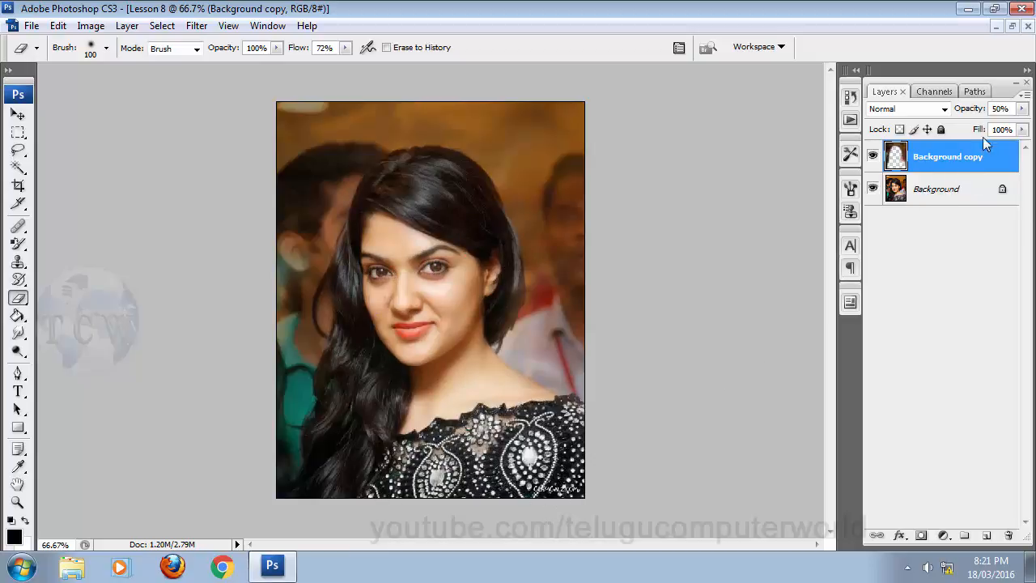
# Set the Background copy layer's opacity to 100%
pyautogui.click(1022, 108)
pyautogui.moveTo(981, 125); pyautogui.dragTo(1024, 126)
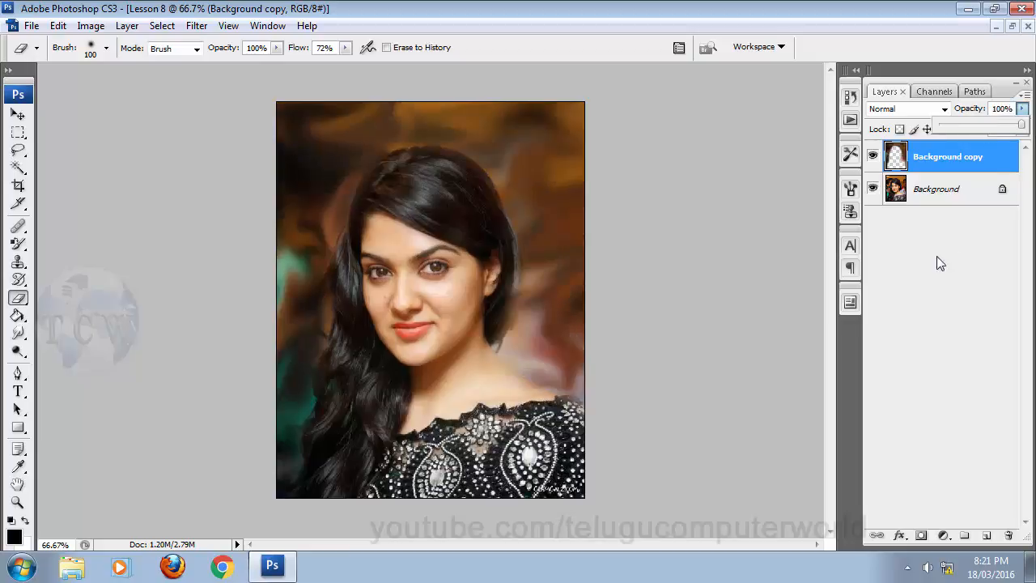
pyautogui.click(18, 115)
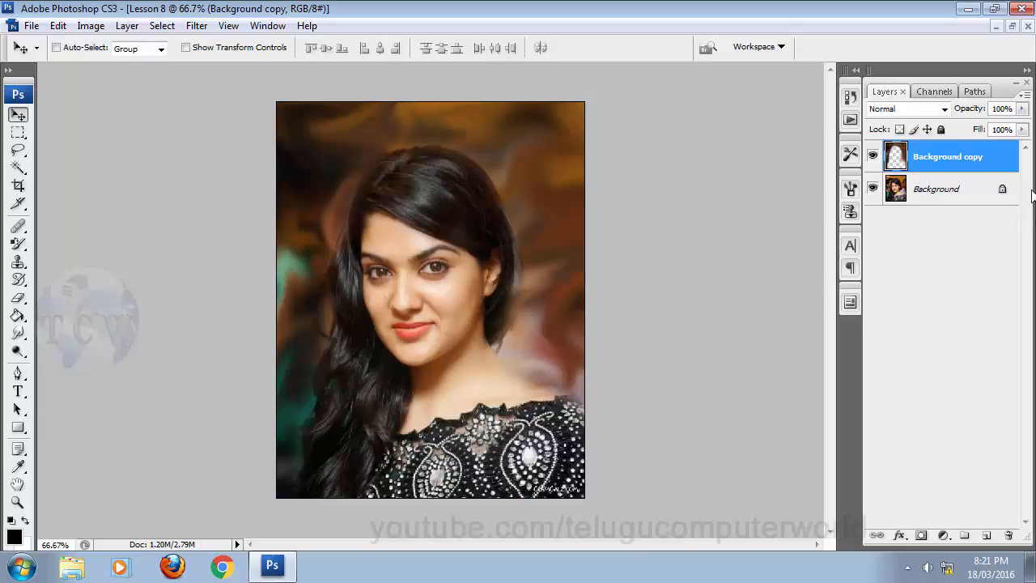
# Erase leftover smudging along the woman's hair and shoulder edges, and compare with the original by hiding and reshowing the Background copy layer
pyautogui.click(19, 298)
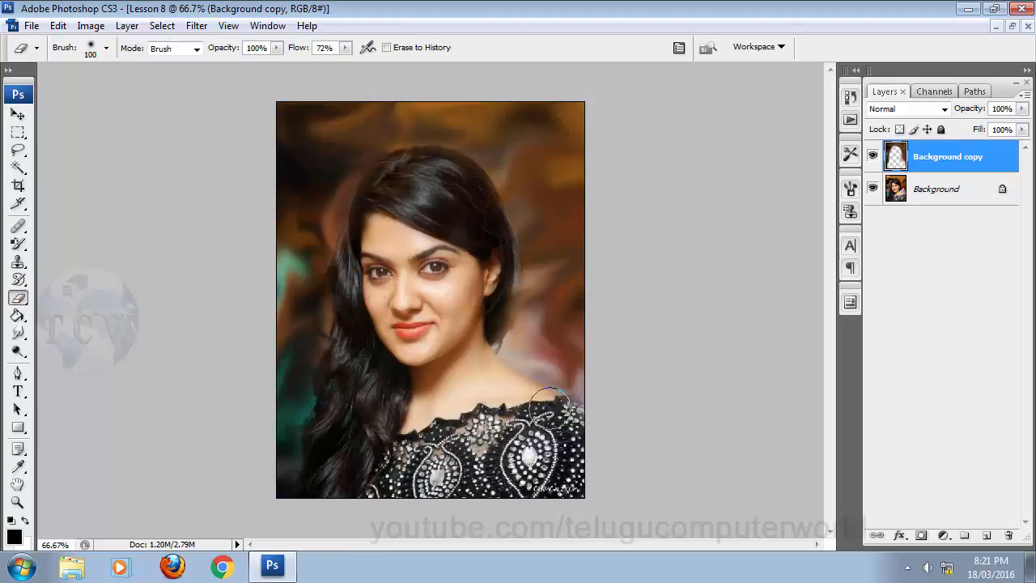
pyautogui.moveTo(475, 331)
pyautogui.mouseDown()
pyautogui.moveTo(496, 263)
pyautogui.moveTo(486, 336)
pyautogui.moveTo(489, 297)
pyautogui.moveTo(480, 329)
pyautogui.moveTo(502, 283)
pyautogui.moveTo(503, 292)
pyautogui.moveTo(492, 324)
pyautogui.moveTo(491, 233)
pyautogui.moveTo(473, 211)
pyautogui.moveTo(409, 191)
pyautogui.moveTo(398, 175)
pyautogui.moveTo(379, 187)
pyautogui.moveTo(392, 171)
pyautogui.moveTo(356, 262)
pyautogui.moveTo(363, 327)
pyautogui.moveTo(329, 380)
pyautogui.moveTo(343, 373)
pyautogui.moveTo(328, 429)
pyautogui.moveTo(330, 508)
pyautogui.moveTo(328, 476)
pyautogui.moveTo(296, 515)
pyautogui.mouseUp()
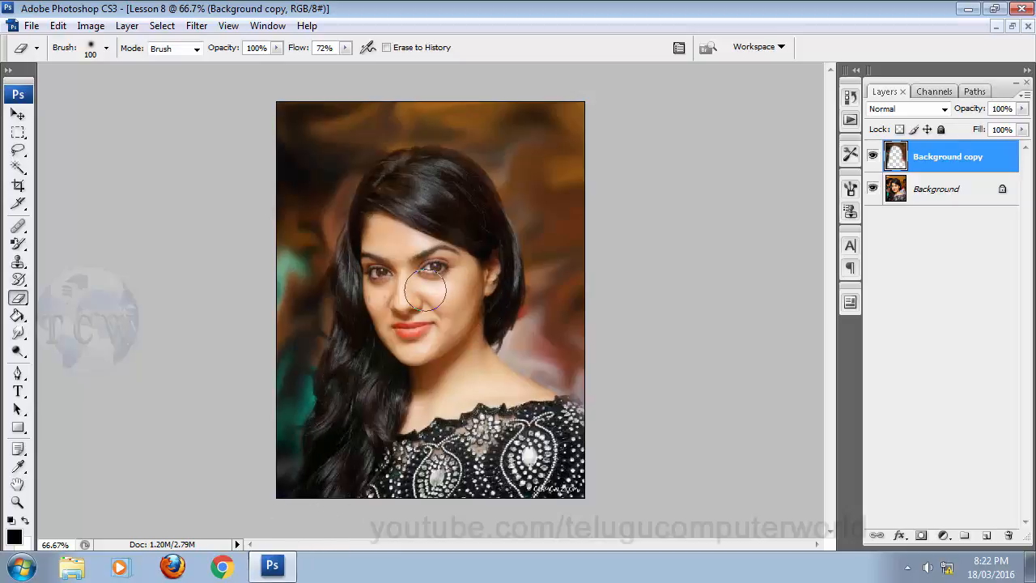
pyautogui.click(18, 114)
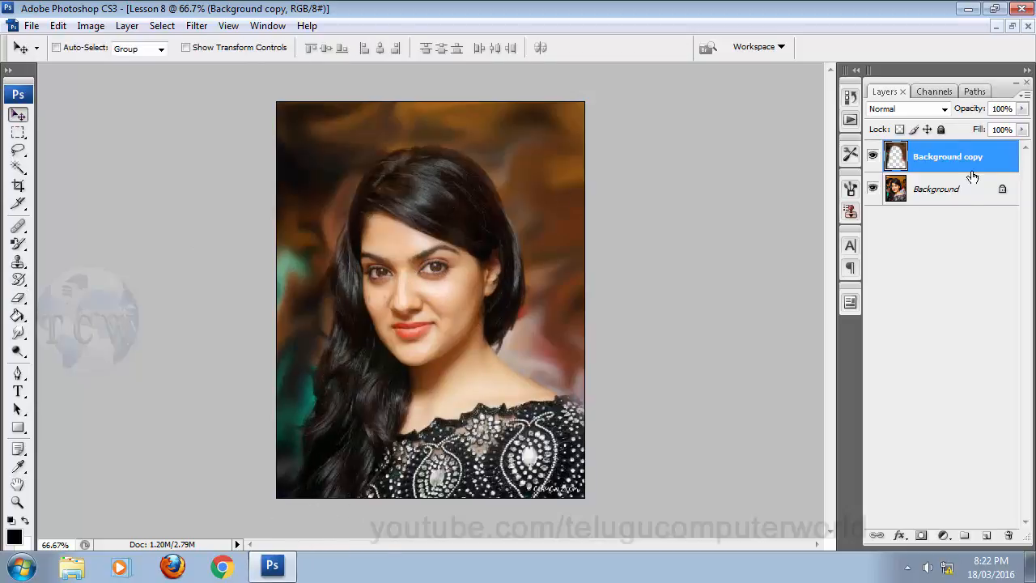
pyautogui.click(872, 156)
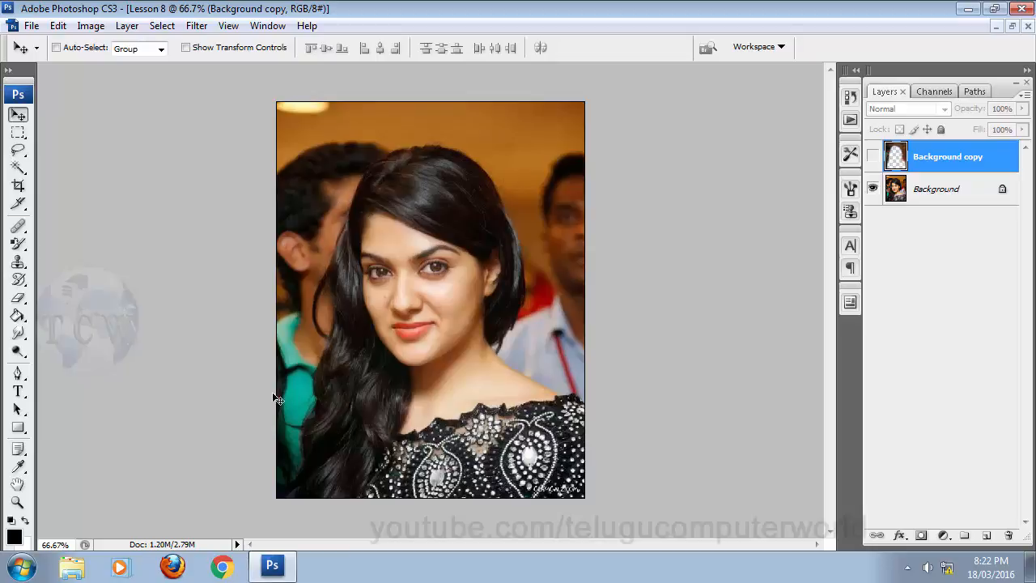
pyautogui.click(872, 156)
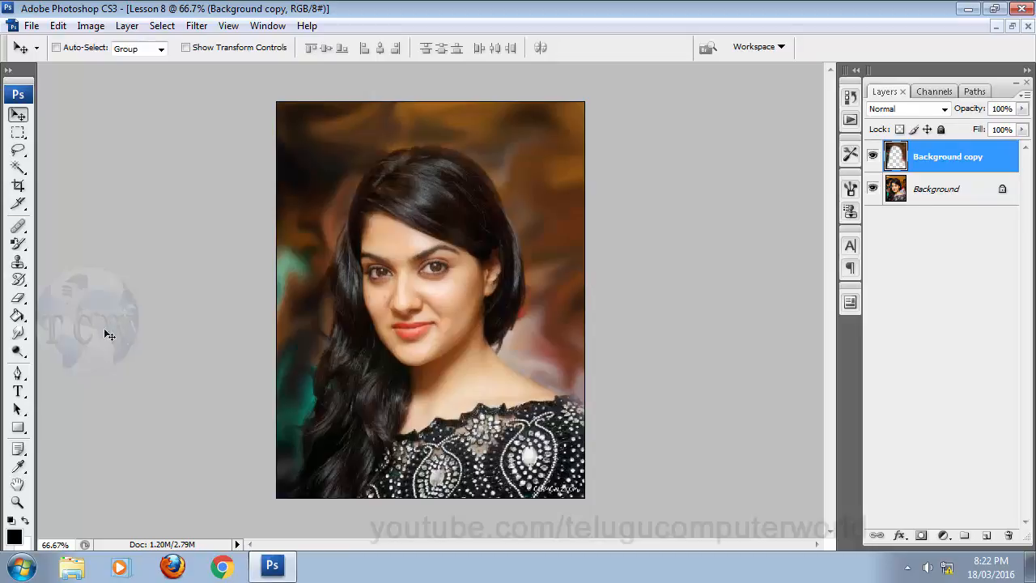
# Review the Blur, Sharpen and Smudge tool group by cycling through its tools, finishing on the Smudge tool
pyautogui.click(17, 332)
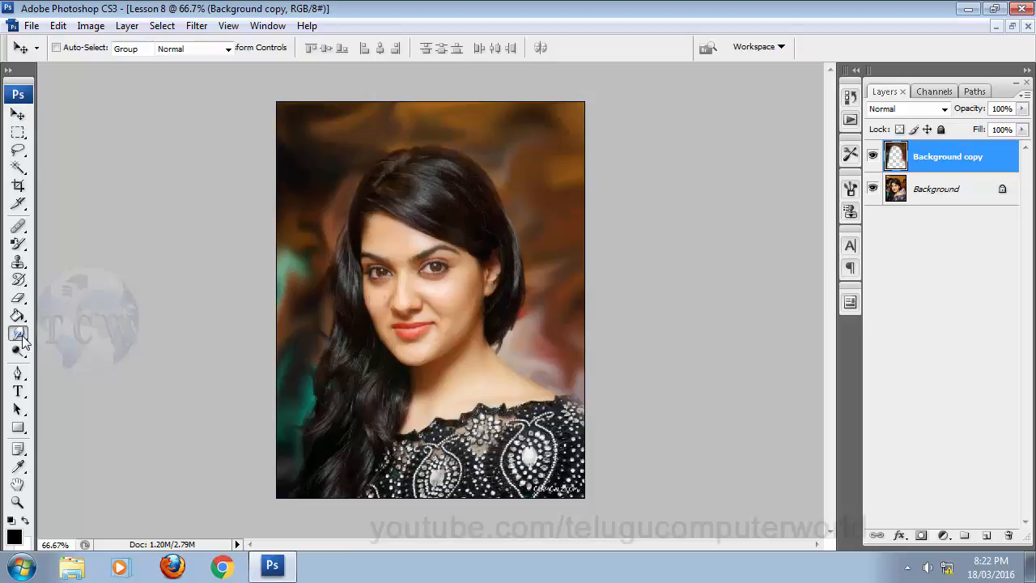
pyautogui.click(80, 331)
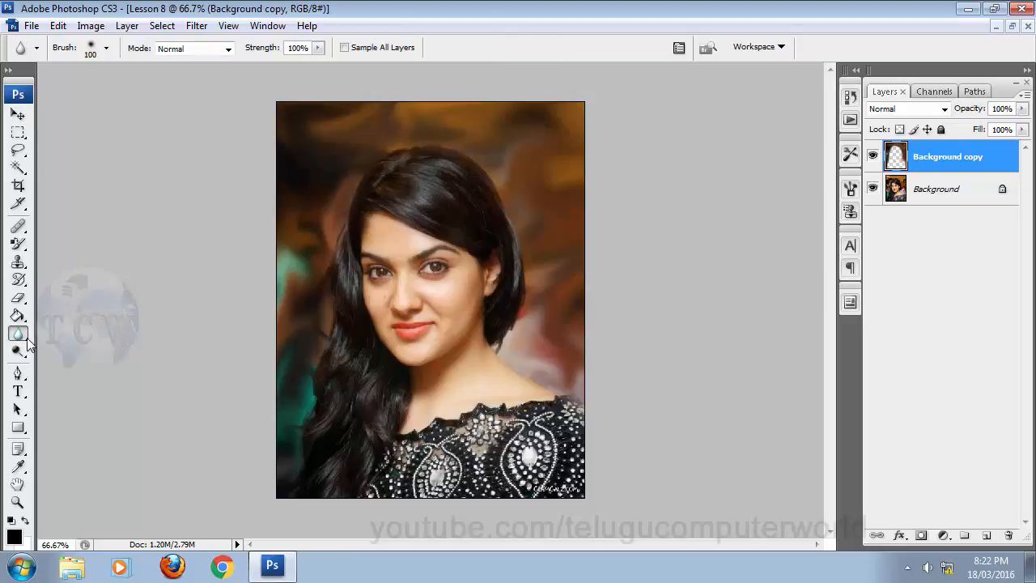
pyautogui.click(17, 334)
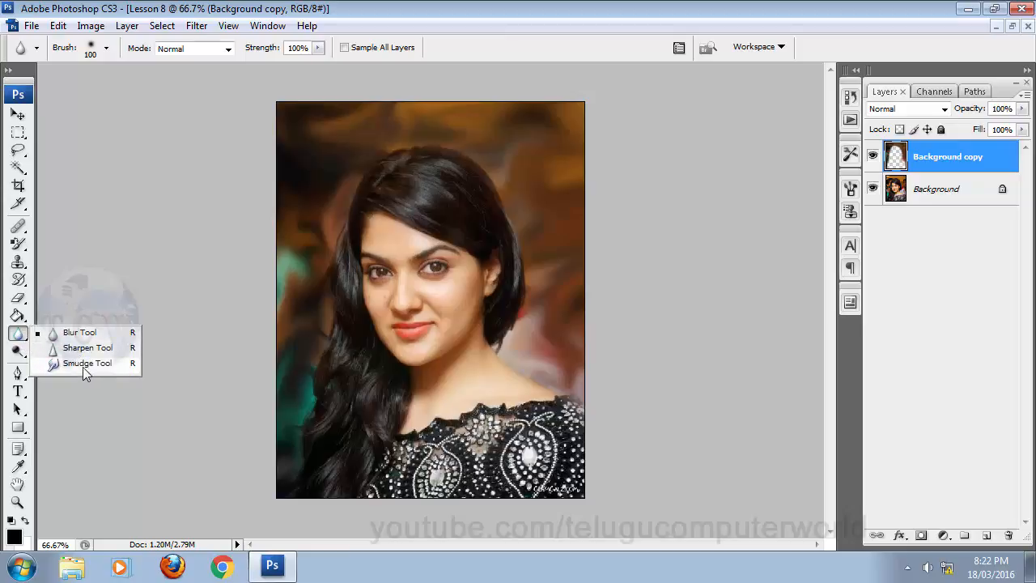
pyautogui.click(80, 332)
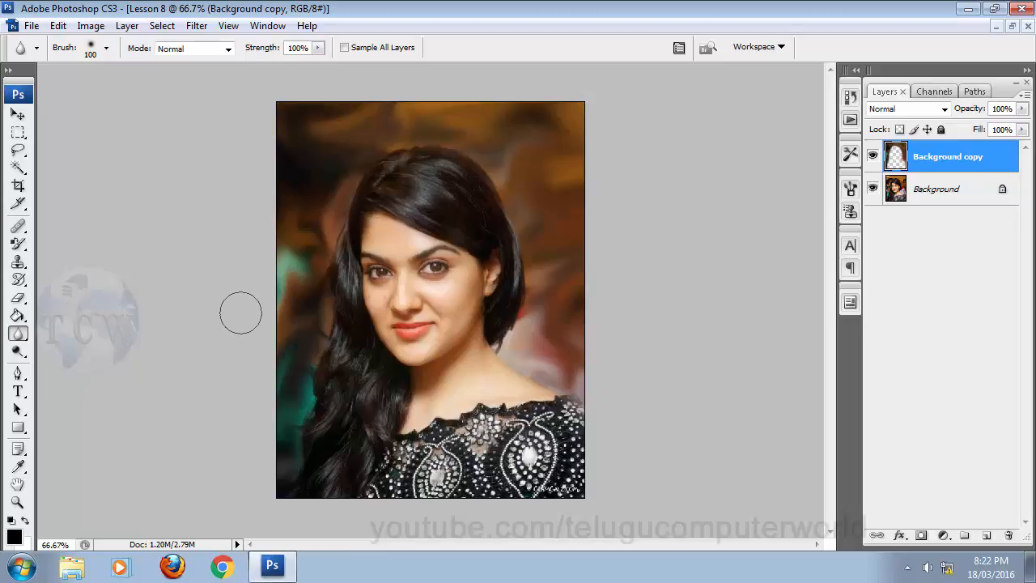
pyautogui.hotkey('shift', 'r')
pyautogui.hotkey('shift', 'r')
pyautogui.hotkey('shift', 'r')
pyautogui.hotkey('shift', 'r')
pyautogui.hotkey('shift', 'r')
pyautogui.hotkey('shift', 'r')
pyautogui.hotkey('shift', 'r')
pyautogui.hotkey('shift', 'r')
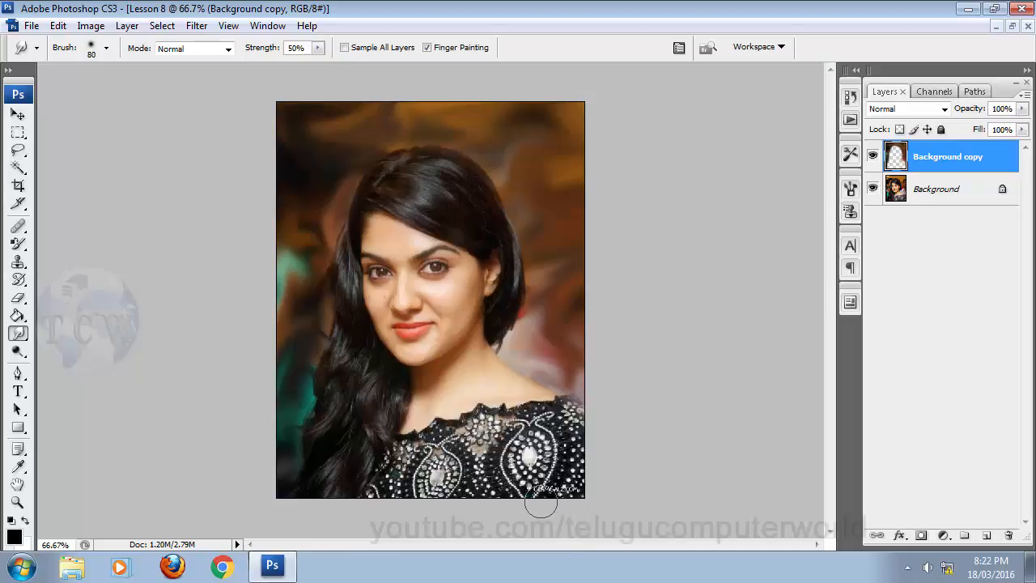
# Blur the signature watermark along the dress's lower edge on the Background layer with the Blur tool at 100% strength
pyautogui.click(941, 188)
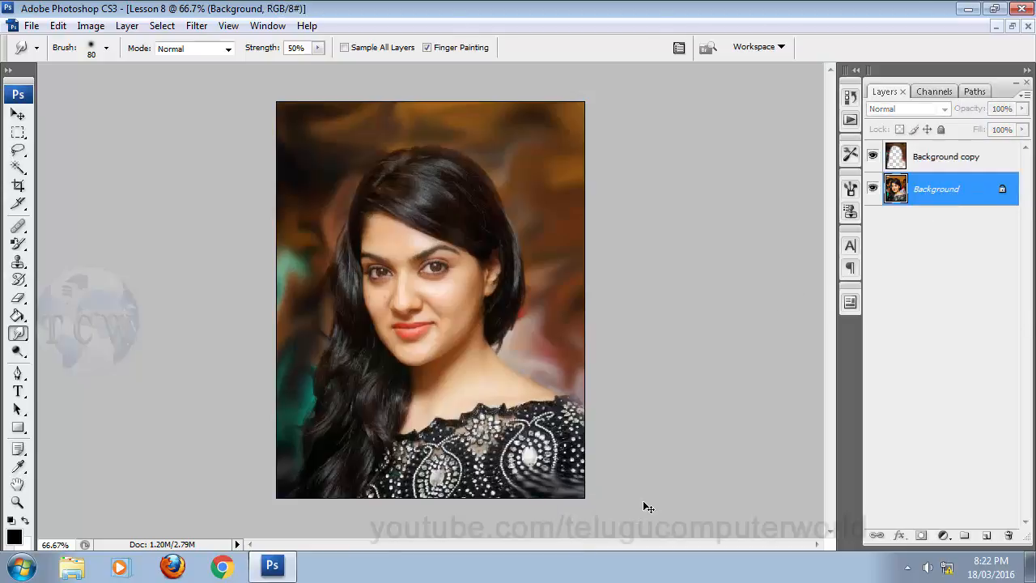
pyautogui.moveTo(18, 333); pyautogui.dragTo(65, 336)
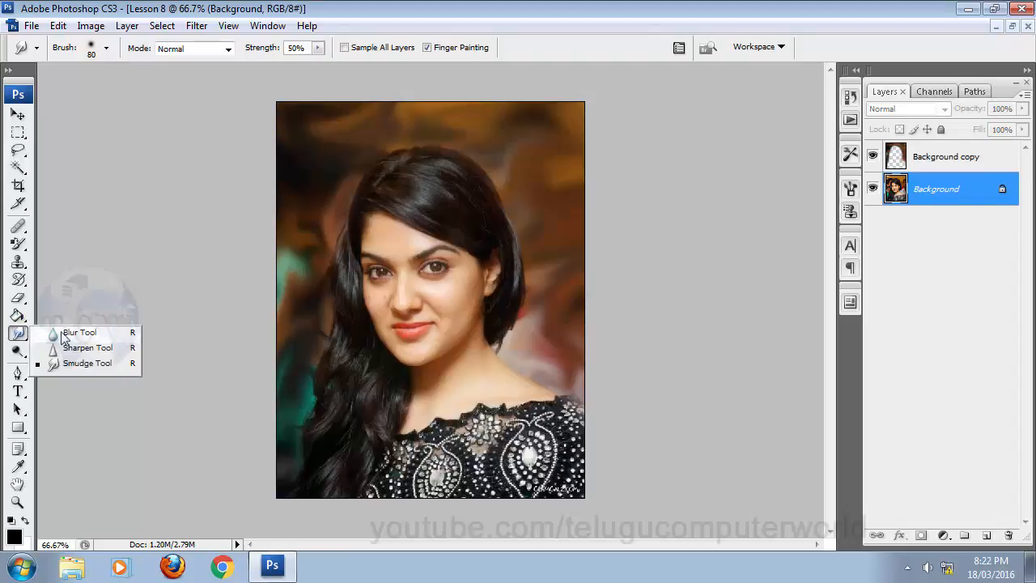
pyautogui.click(65, 336)
pyautogui.moveTo(521, 488)
pyautogui.mouseDown()
pyautogui.moveTo(599, 495)
pyautogui.moveTo(467, 487)
pyautogui.mouseUp()
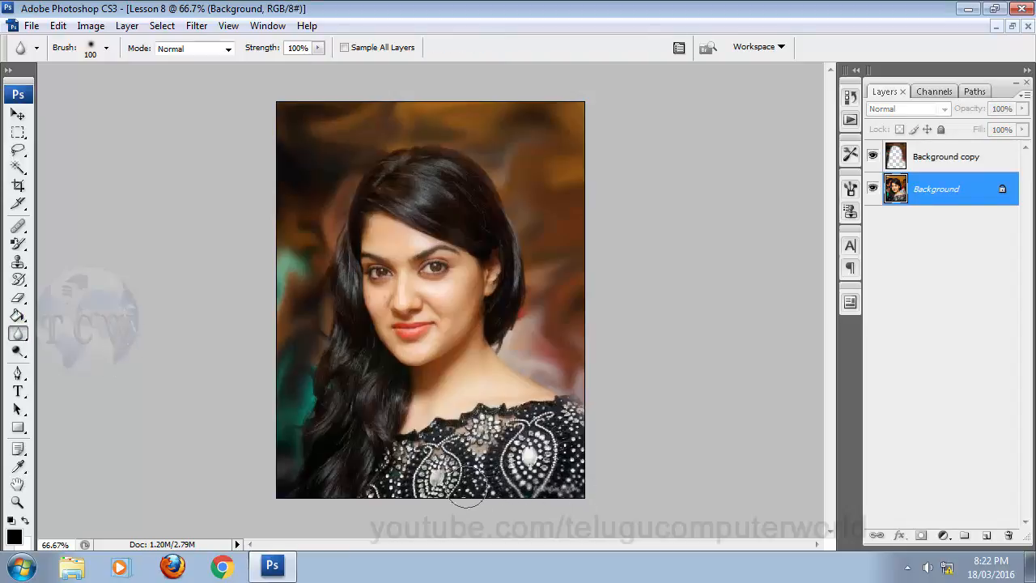
# Sharpen the cheek on the Background layer at 50% strength with a 35 px brush, and step back the excess sharpening
pyautogui.moveTo(19, 335); pyautogui.dragTo(65, 347)
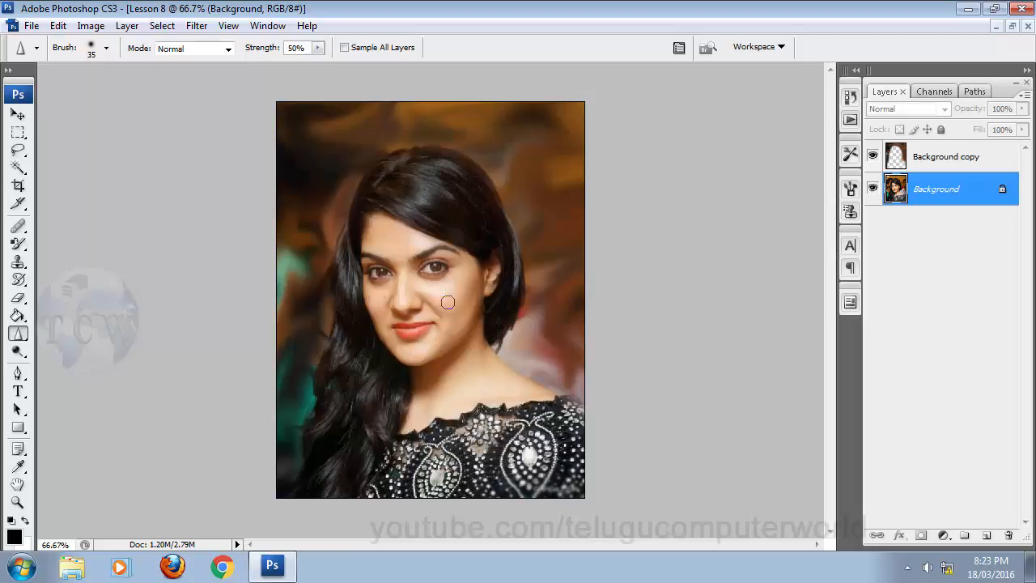
pyautogui.moveTo(446, 298)
pyautogui.mouseDown()
pyautogui.moveTo(462, 304)
pyautogui.moveTo(455, 290)
pyautogui.moveTo(441, 315)
pyautogui.mouseUp()
pyautogui.hotkey('ctrl', 'alt', 'z')
# Activate the Smudge tool and hide and reshow the Background copy layer to compare the result
pyautogui.moveTo(20, 335); pyautogui.dragTo(62, 363)
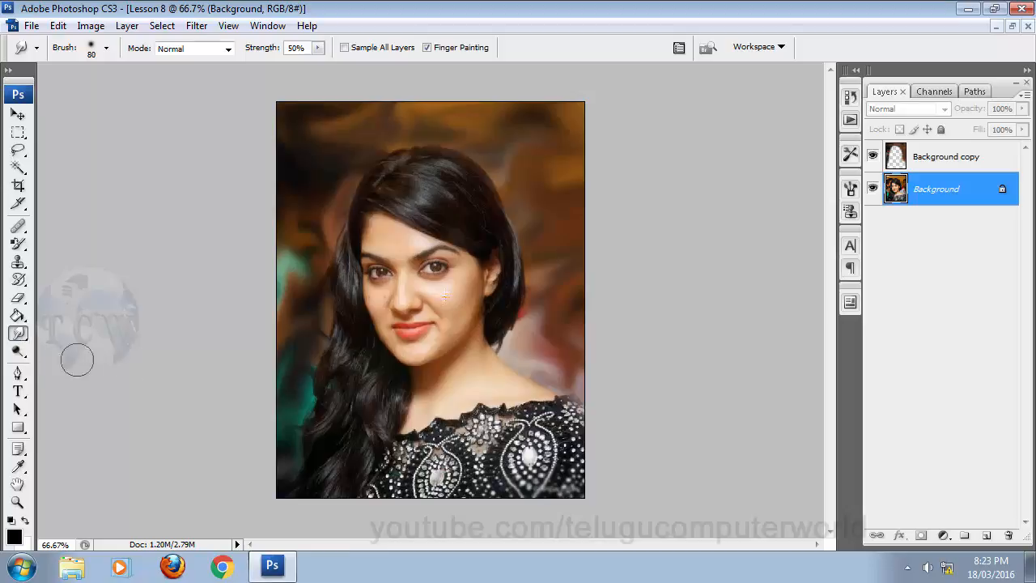
pyautogui.click(872, 156)
pyautogui.click(872, 156)
# Duplicate the Background layer as "aww" and smear its whole portrait with Finger Painting smudges at 50% strength
pyautogui.rightClick(929, 201)
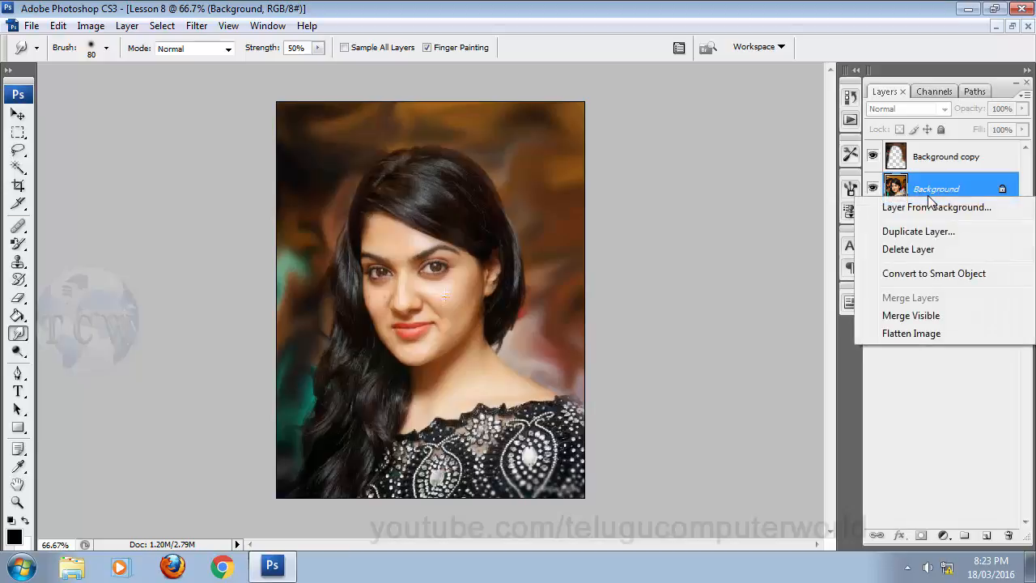
pyautogui.click(954, 234)
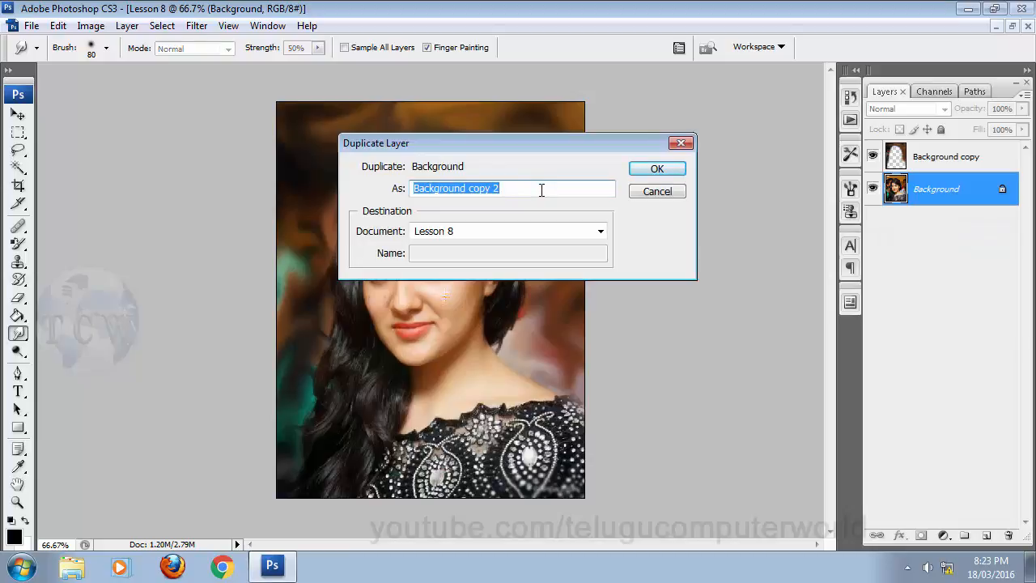
pyautogui.write('aww')
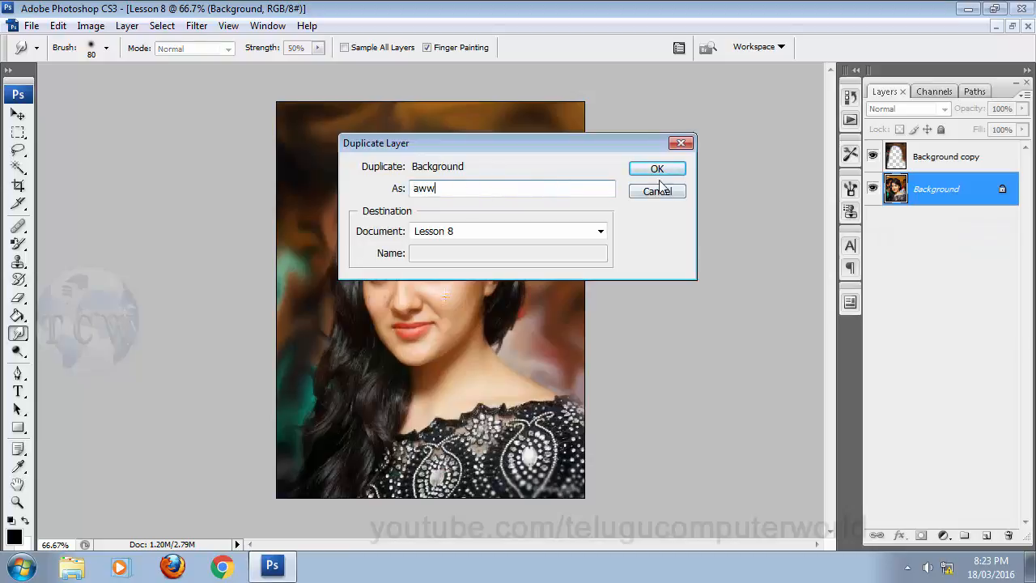
pyautogui.click(659, 169)
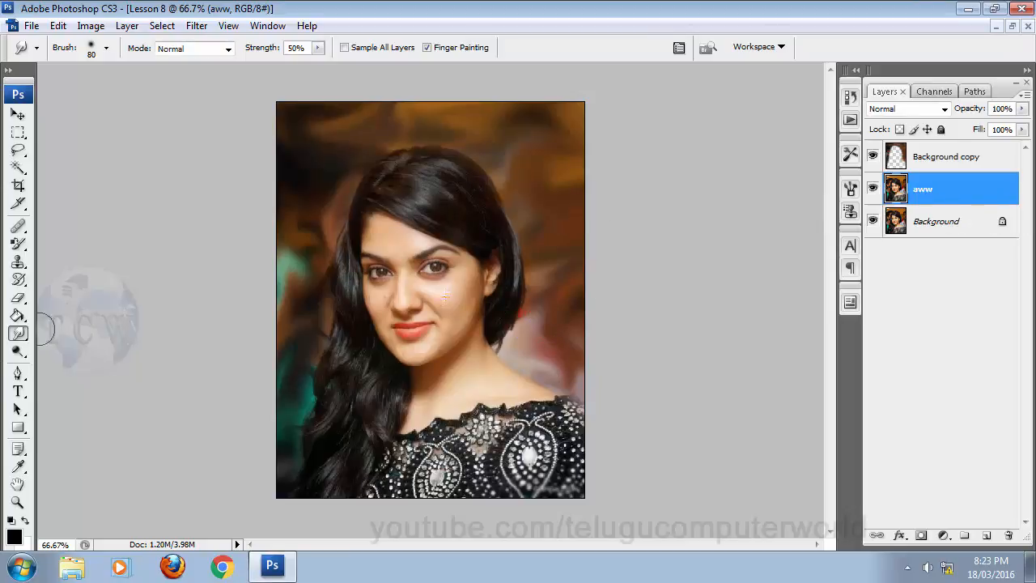
pyautogui.moveTo(456, 189)
pyautogui.mouseDown()
pyautogui.moveTo(342, 377)
pyautogui.moveTo(529, 277)
pyautogui.moveTo(485, 267)
pyautogui.moveTo(564, 232)
pyautogui.moveTo(599, 365)
pyautogui.moveTo(549, 476)
pyautogui.moveTo(581, 507)
pyautogui.moveTo(340, 445)
pyautogui.moveTo(453, 469)
pyautogui.mouseUp()
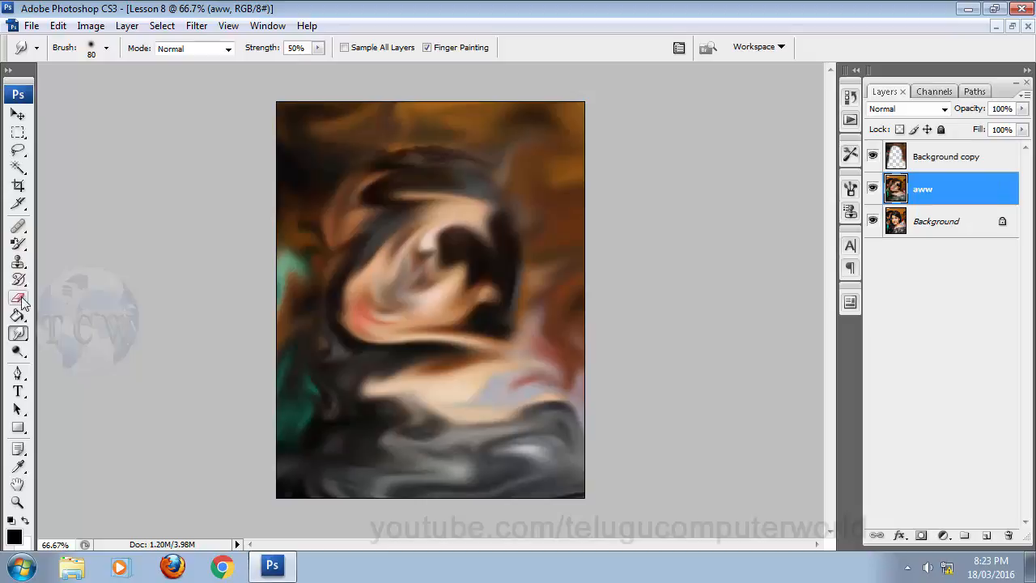
# Lower the "aww" layer's opacity to 54% and erase its smudging over the woman's face
pyautogui.click(19, 299)
pyautogui.click(1022, 108)
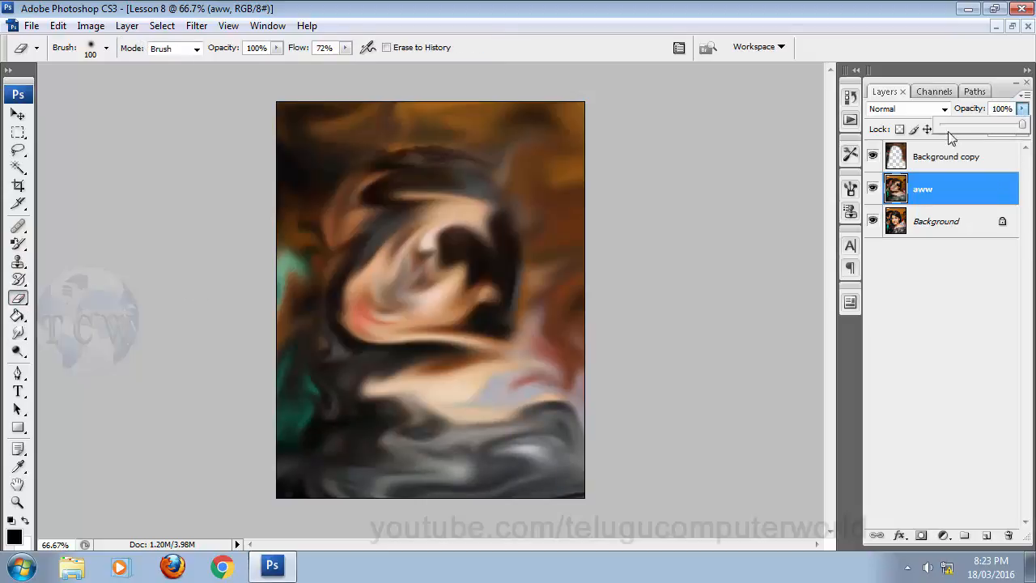
pyautogui.moveTo(951, 136); pyautogui.dragTo(986, 131)
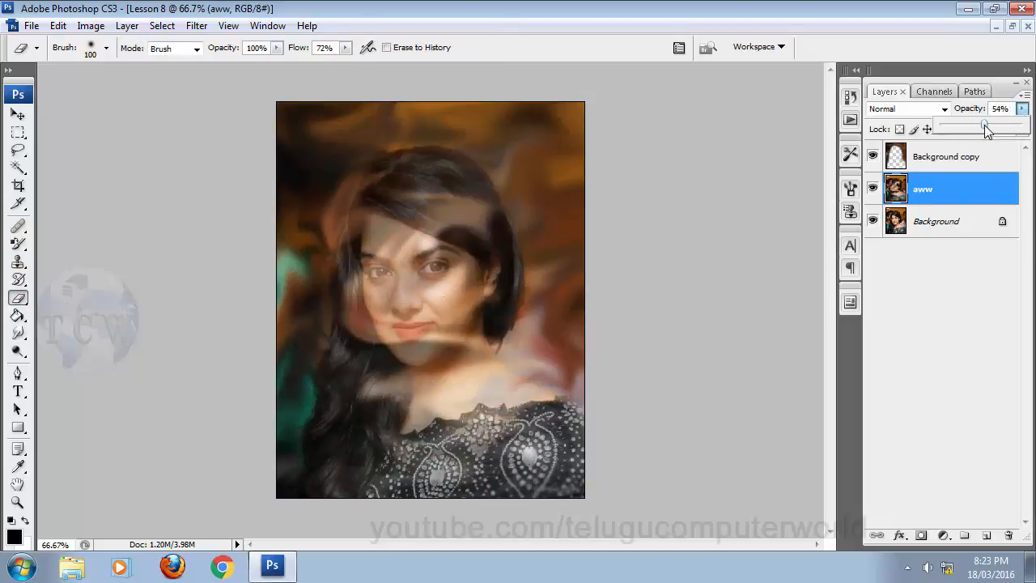
pyautogui.click(662, 247)
pyautogui.moveTo(382, 265)
pyautogui.mouseDown()
pyautogui.moveTo(393, 326)
pyautogui.moveTo(412, 297)
pyautogui.moveTo(395, 196)
pyautogui.moveTo(438, 182)
pyautogui.moveTo(418, 175)
pyautogui.moveTo(358, 251)
pyautogui.moveTo(389, 319)
pyautogui.moveTo(377, 325)
pyautogui.moveTo(366, 402)
pyautogui.moveTo(460, 289)
pyautogui.moveTo(458, 264)
pyautogui.mouseUp()
# Hide the "aww" layer and select the Background copy layer
pyautogui.click(872, 188)
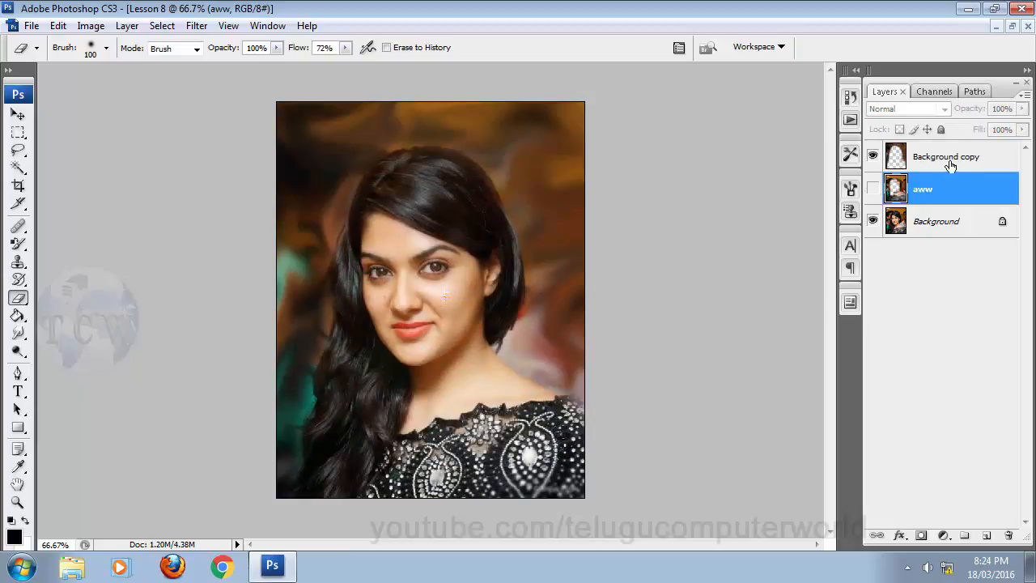
pyautogui.click(941, 166)
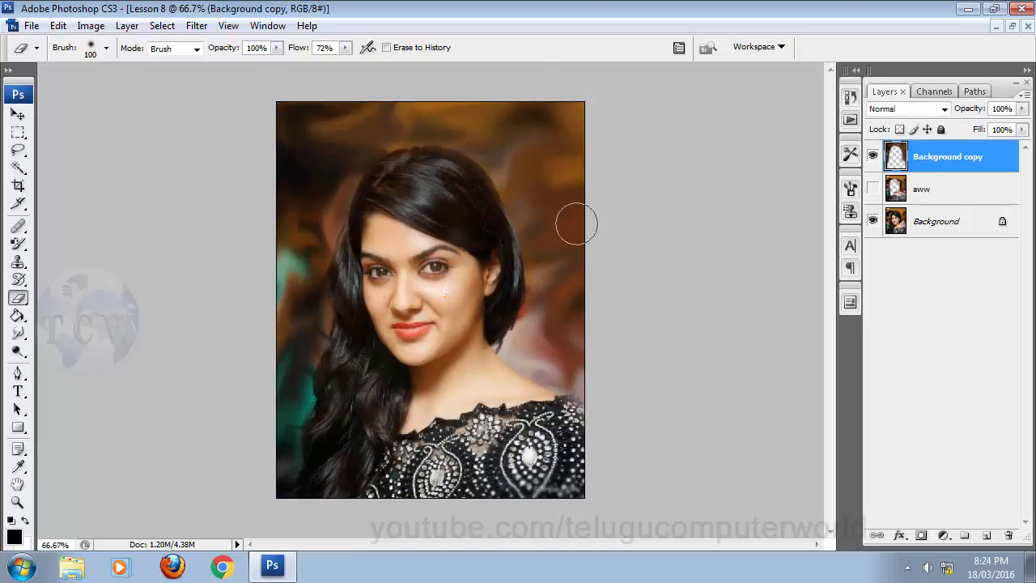